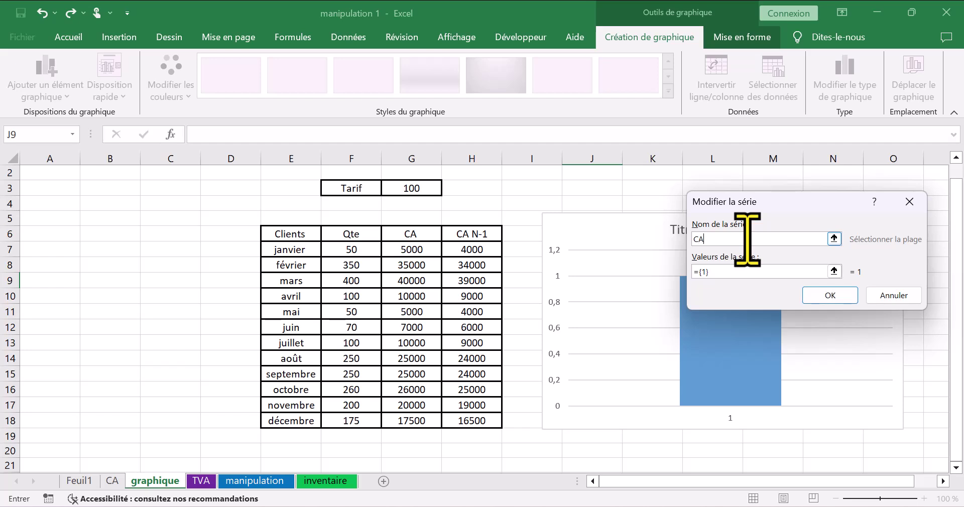
- Set the values of the CA series to the range G7:G18 on the graphique sheet
{"action": "left_click", "coordinate": [722, 271]}
{"action": "key", "text": "BackSpace"}
{"action": "left_click_drag", "start_coordinate": [414, 250], "coordinate": [409, 422]}
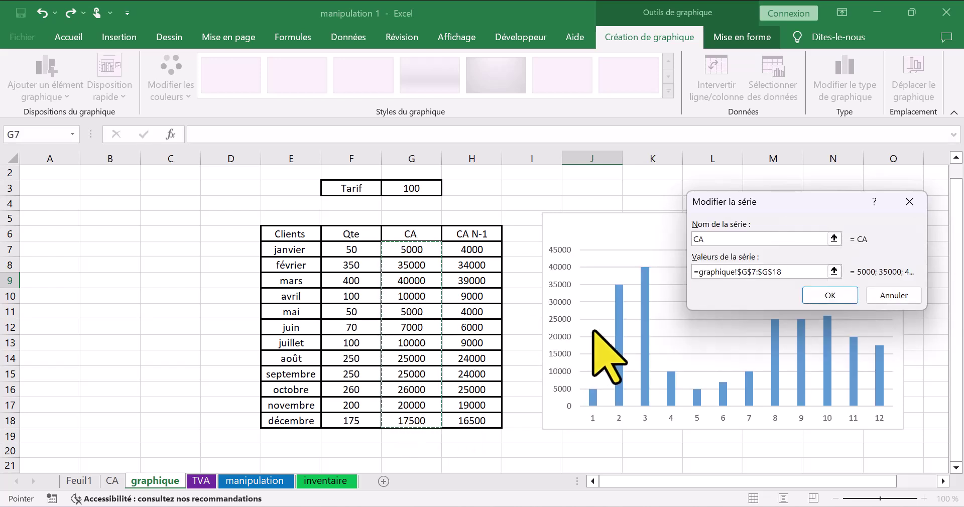
{"action": "left_click", "coordinate": [831, 296]}
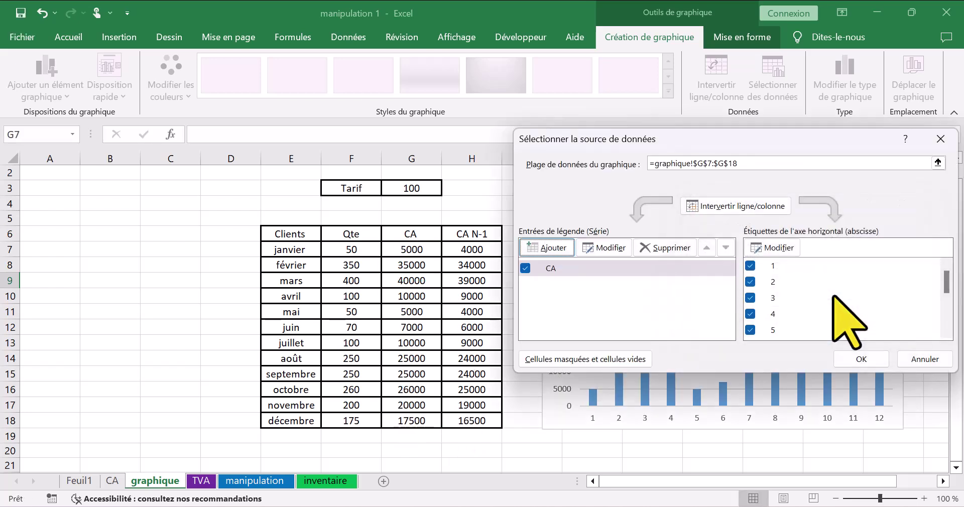
- Add a second series named CA N-1 with the values in H7:H18
{"action": "left_click", "coordinate": [549, 248]}
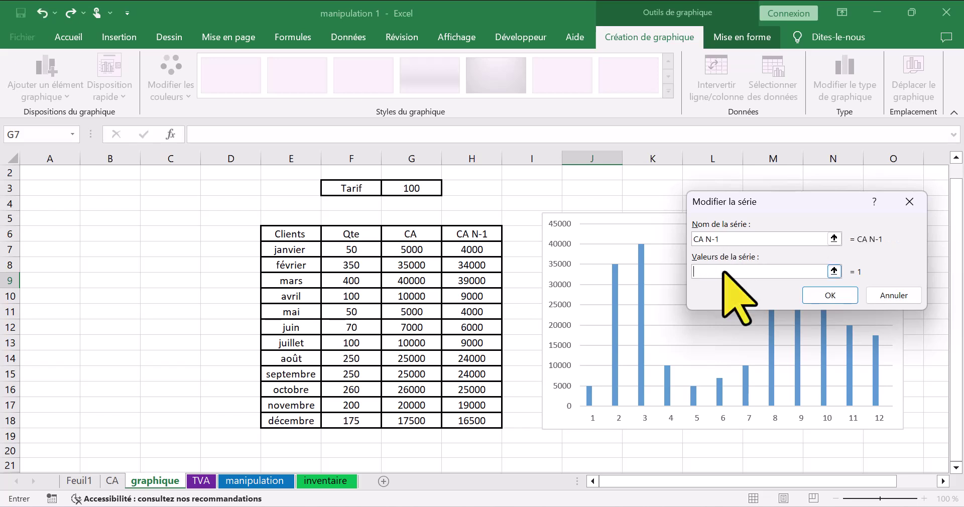
{"action": "left_click_drag", "start_coordinate": [471, 249], "coordinate": [472, 420]}
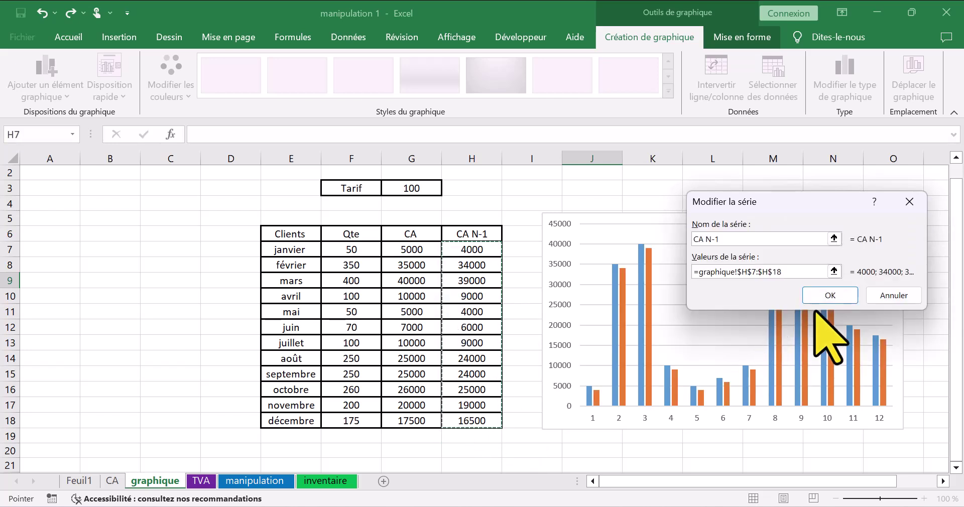
{"action": "left_click", "coordinate": [830, 296]}
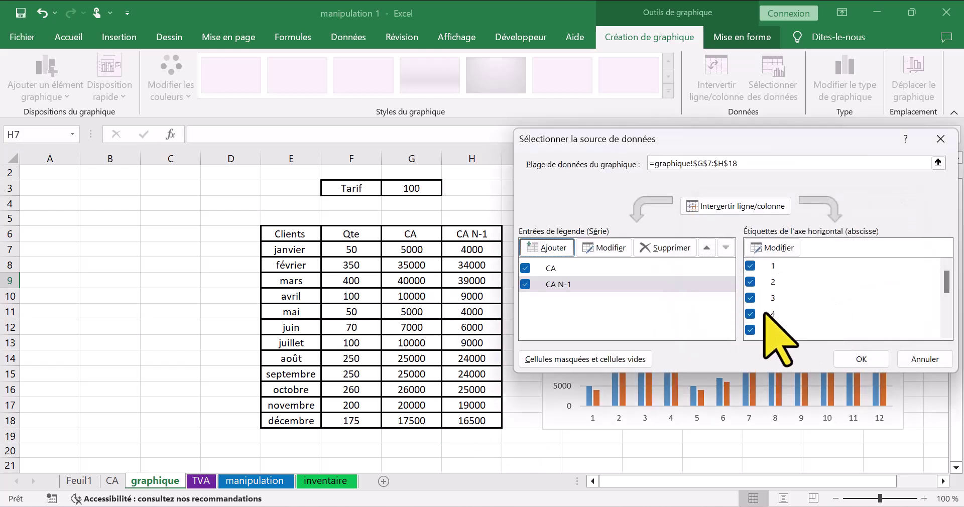
- Set the horizontal axis labels to the months in E7:E18 and apply the data source changes
{"action": "left_click", "coordinate": [776, 247]}
{"action": "left_click_drag", "start_coordinate": [311, 255], "coordinate": [307, 419]}
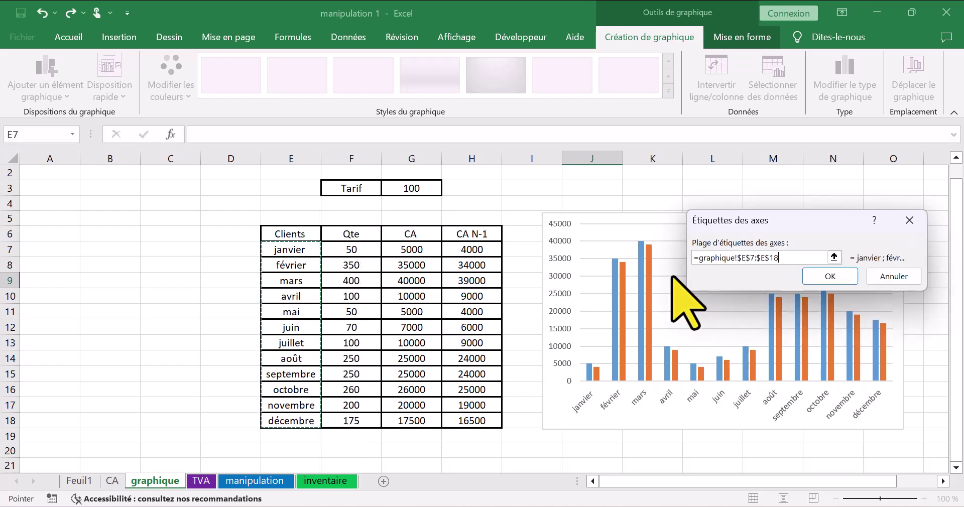
{"action": "left_click", "coordinate": [829, 276]}
{"action": "left_click", "coordinate": [859, 358]}
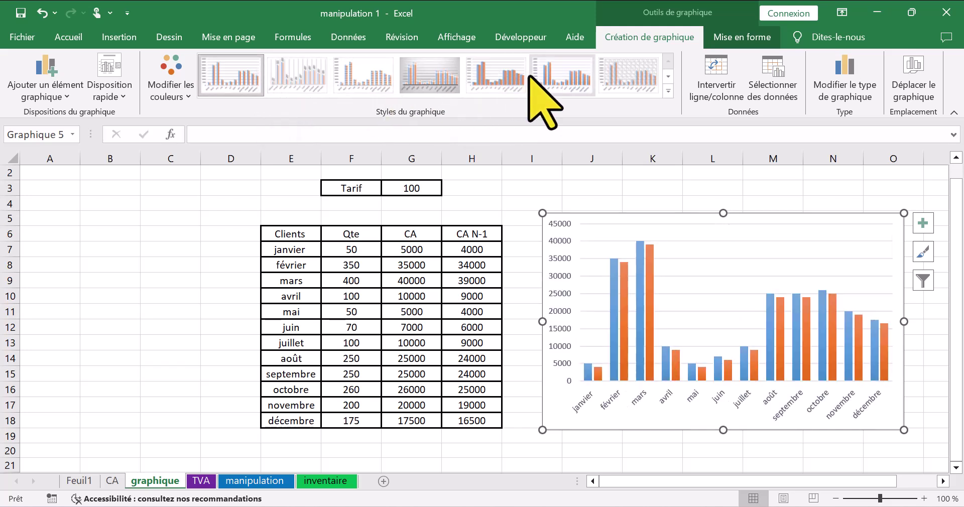
- Apply the fifth chart style, with lightly filled, outlined columns, and move the chart over the CA columns of the table
{"action": "left_click", "coordinate": [497, 79]}
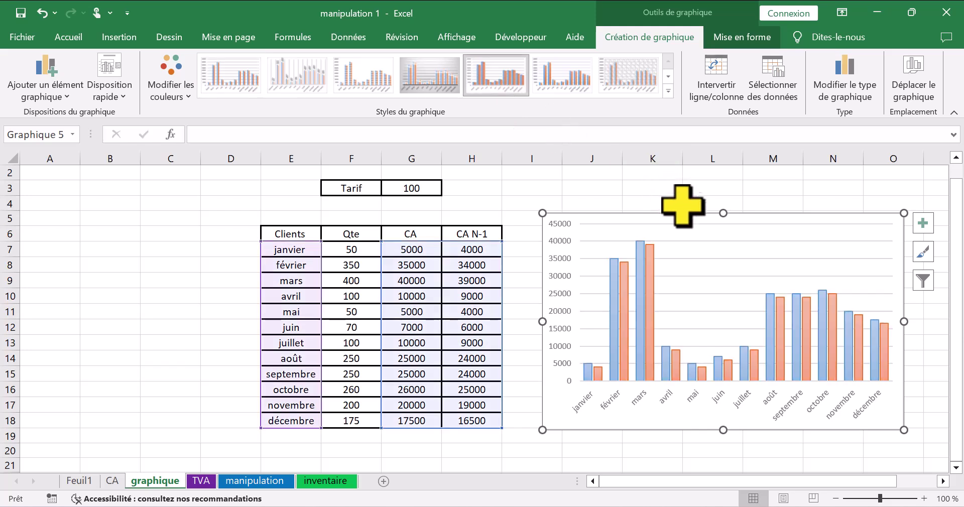
{"action": "left_click_drag", "start_coordinate": [683, 213], "coordinate": [513, 199]}
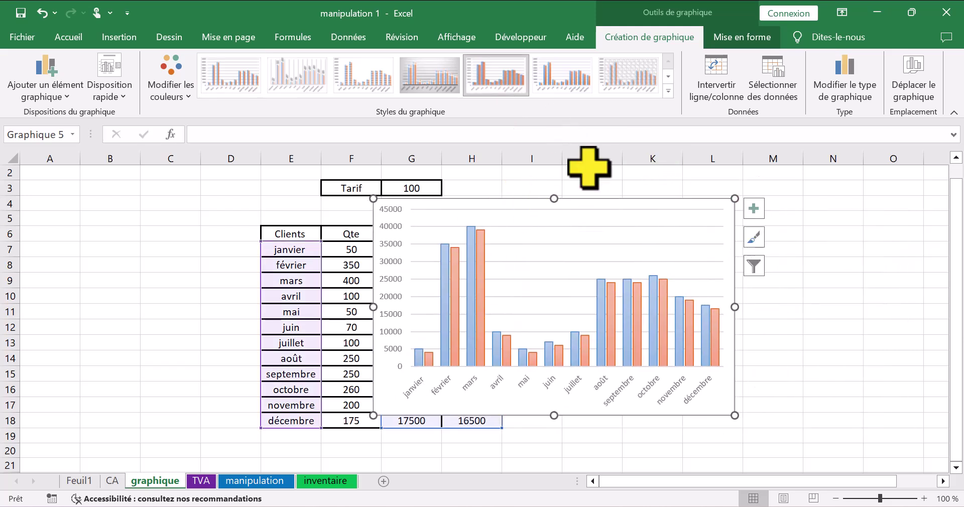
- Add axis titles to the chart and name the horizontal axis MOIS
{"action": "left_click", "coordinate": [754, 209]}
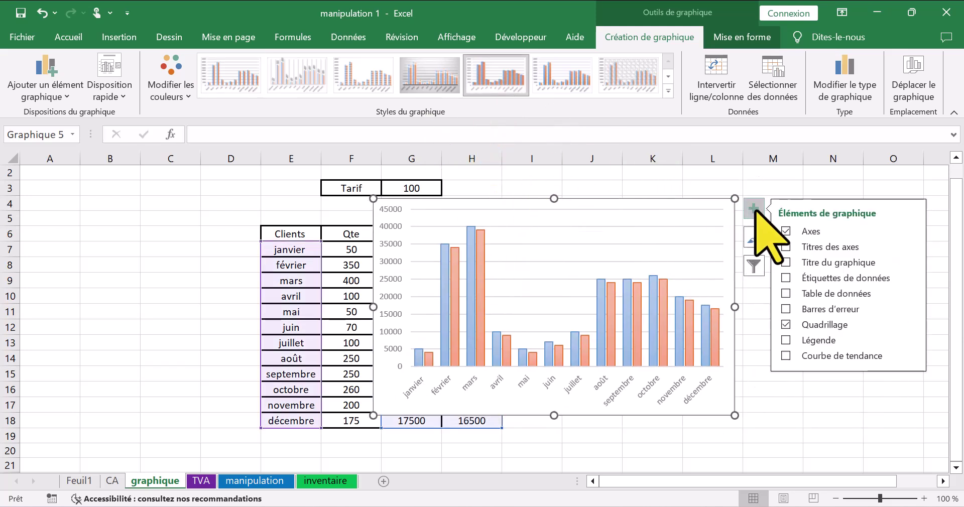
{"action": "left_click", "coordinate": [805, 246]}
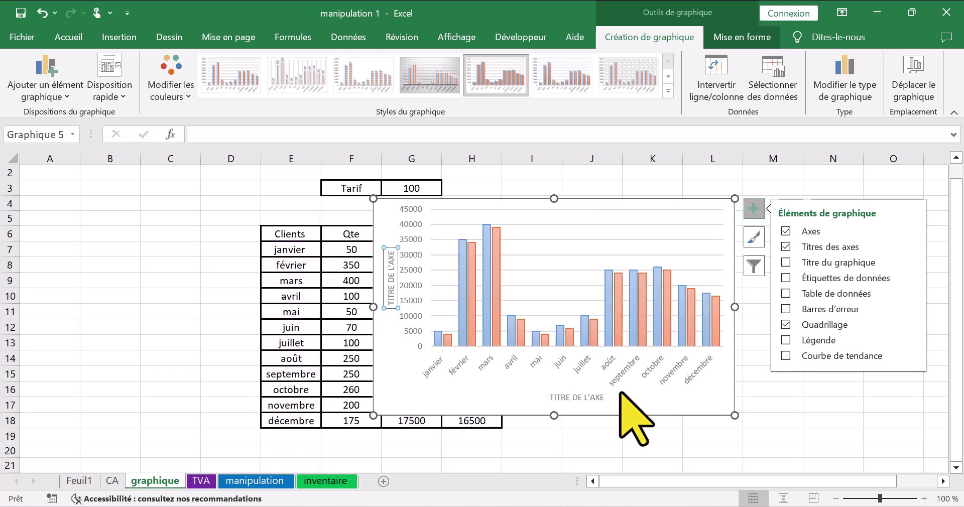
{"action": "left_click", "coordinate": [568, 400]}
{"action": "double_click", "coordinate": [566, 401]}
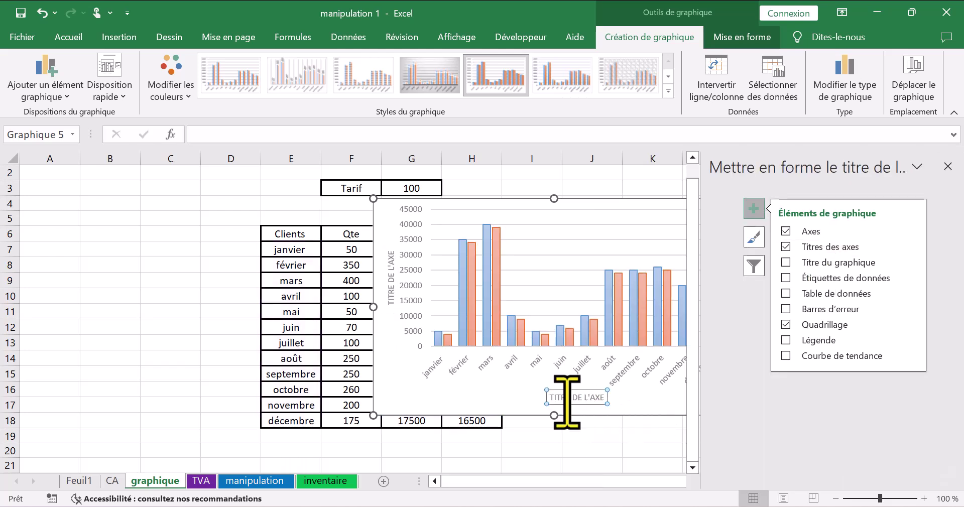
{"action": "left_click", "coordinate": [561, 397]}
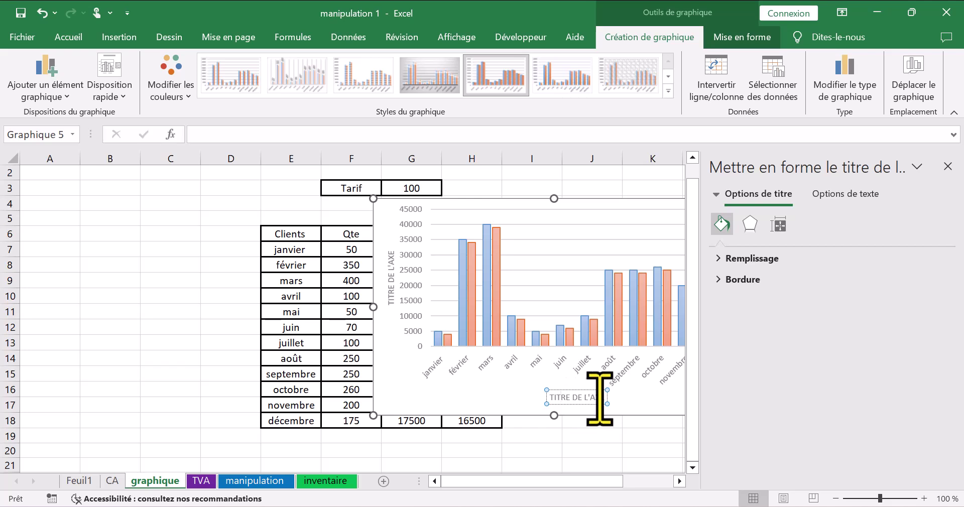
{"action": "type", "text": "MOIS"}
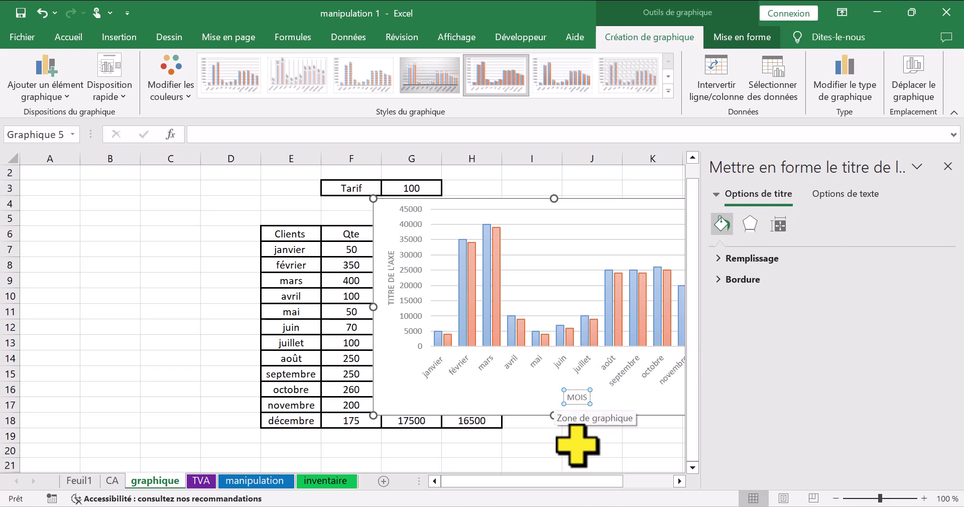
- Name the vertical axis CA and close the title formatting options
{"action": "double_click", "coordinate": [392, 281]}
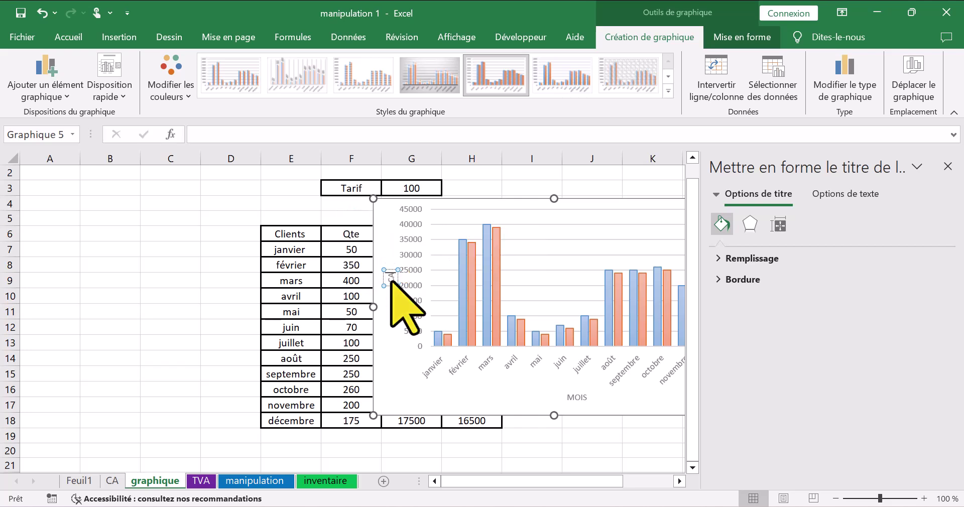
{"action": "left_click", "coordinate": [515, 408]}
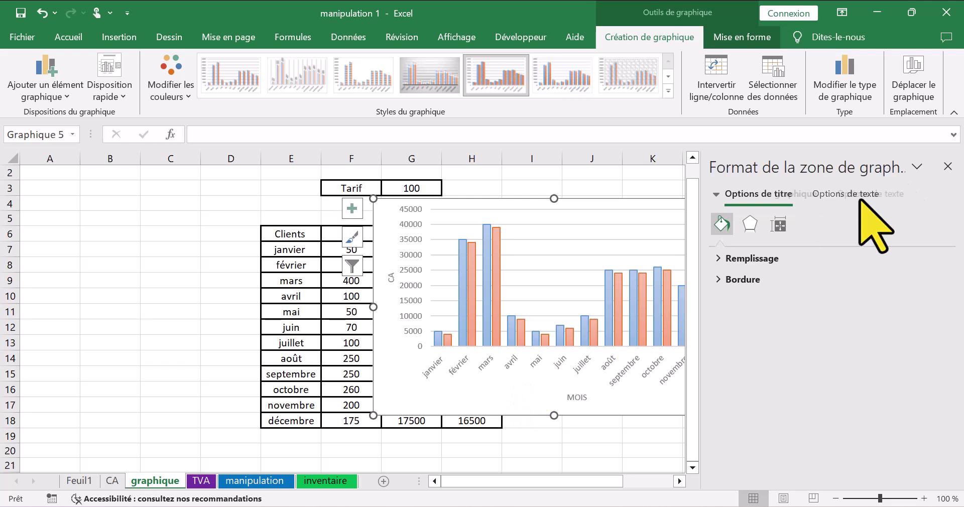
{"action": "left_click", "coordinate": [947, 166]}
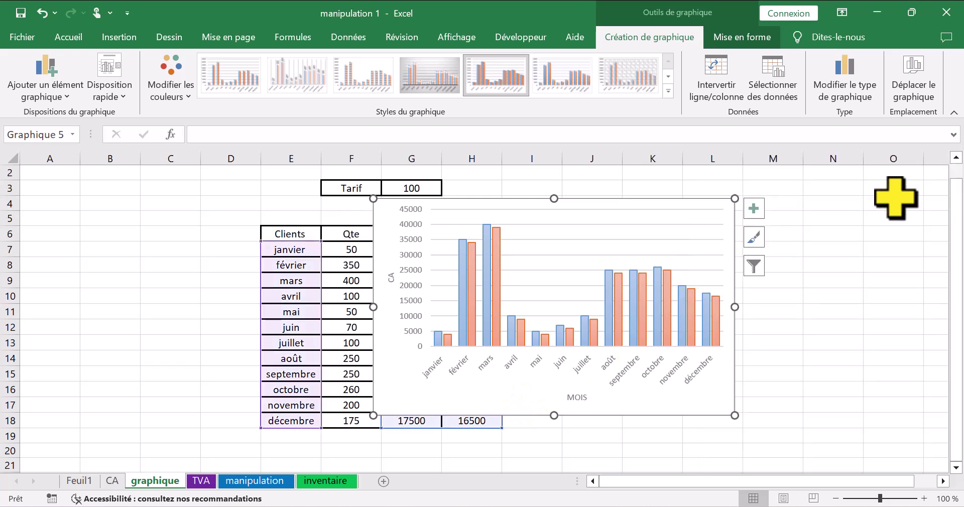
- Add a chart title reading "Variation CA"
{"action": "left_click", "coordinate": [754, 209]}
{"action": "left_click", "coordinate": [823, 262]}
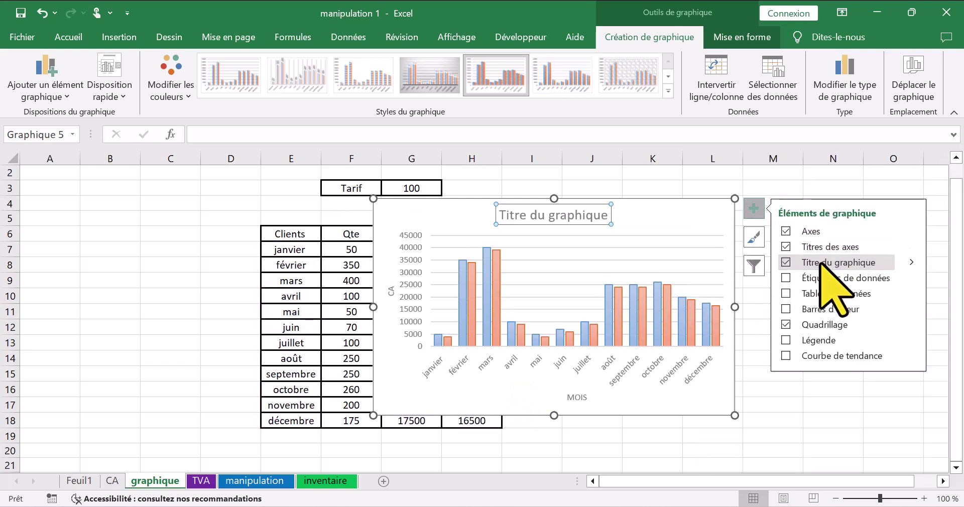
{"action": "left_click", "coordinate": [576, 218]}
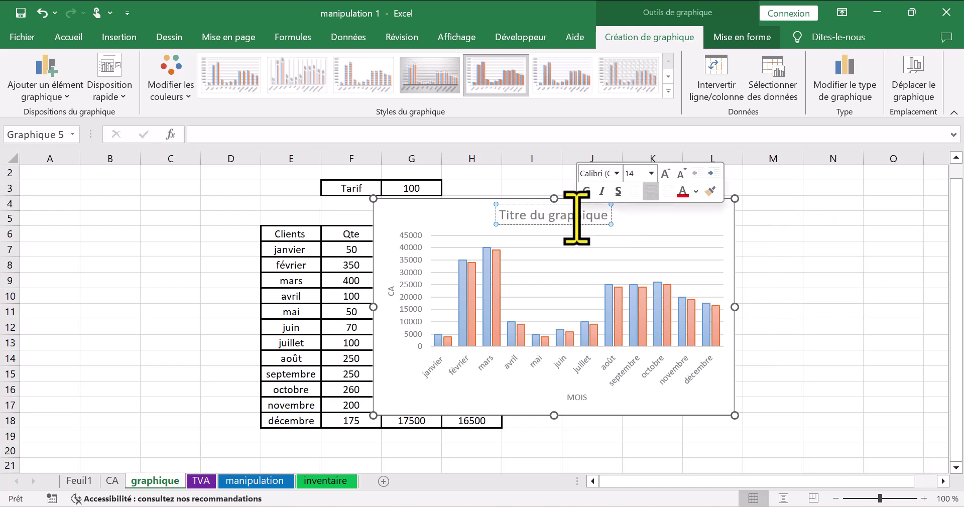
{"action": "triple_click", "coordinate": [577, 218]}
{"action": "type", "text": "Variation CA"}
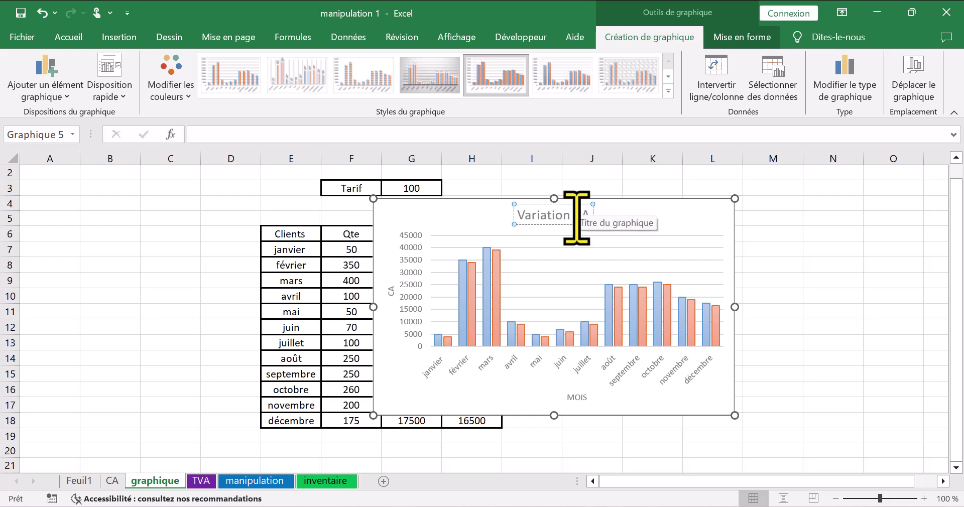
{"action": "left_click", "coordinate": [763, 264]}
{"action": "left_click", "coordinate": [726, 210]}
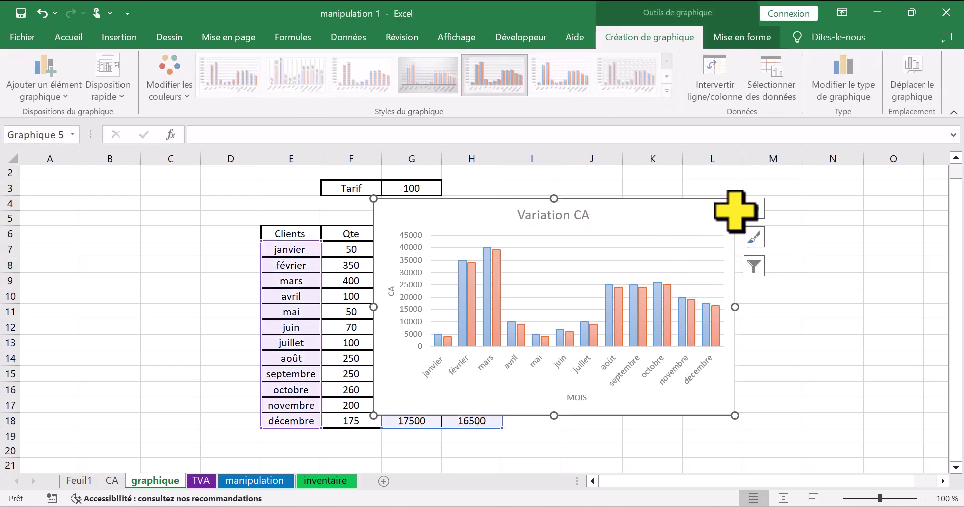
- Try out the data labels and data table chart elements, leaving both switched off
{"action": "left_click", "coordinate": [753, 208]}
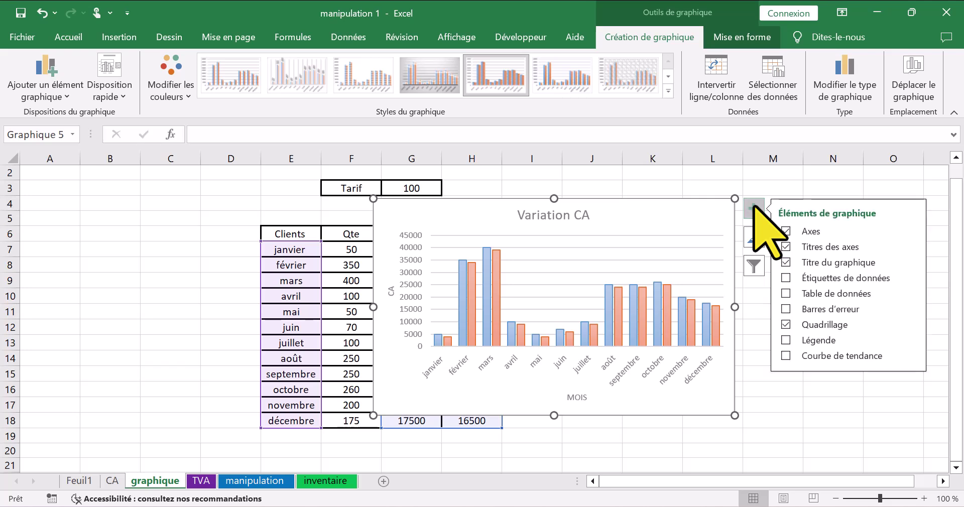
{"action": "left_click", "coordinate": [796, 278]}
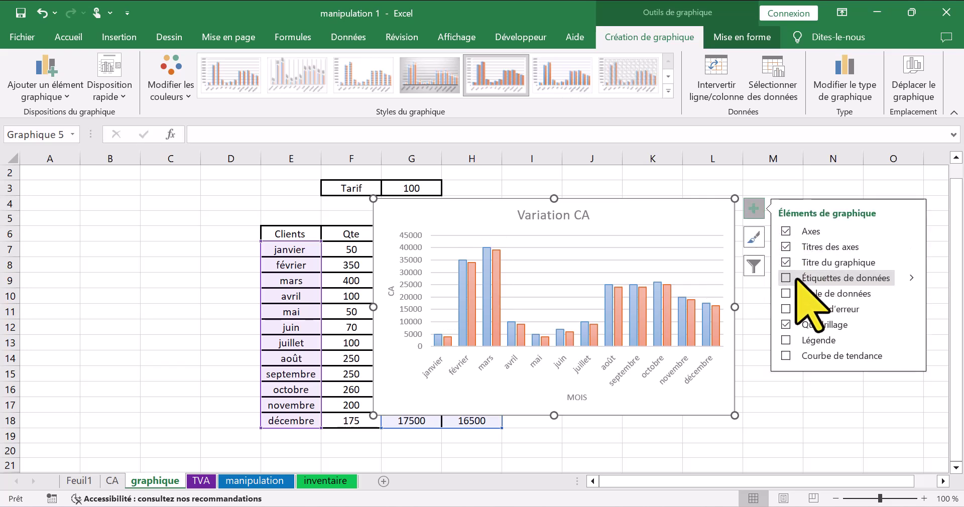
{"action": "left_click", "coordinate": [793, 295]}
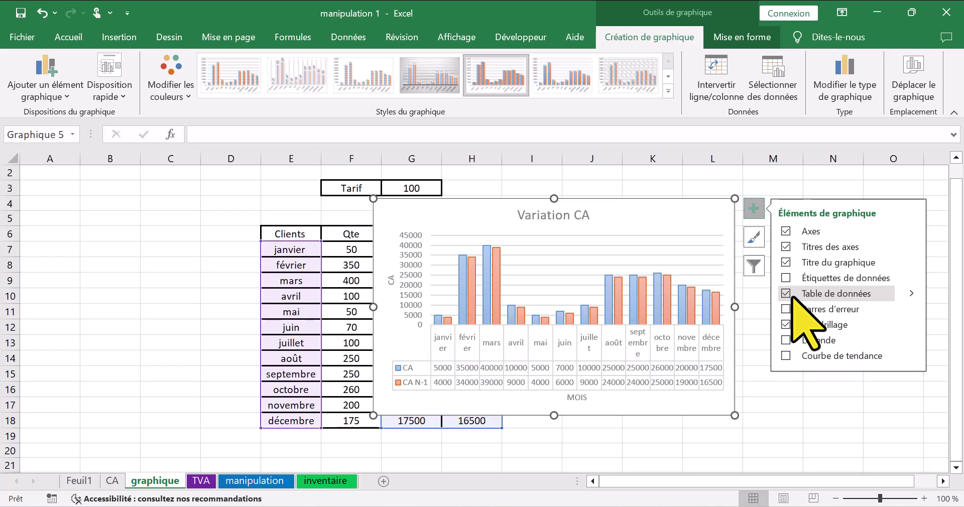
{"action": "left_click", "coordinate": [791, 295]}
- Add error bars and a legend to the chart
{"action": "left_click", "coordinate": [791, 310]}
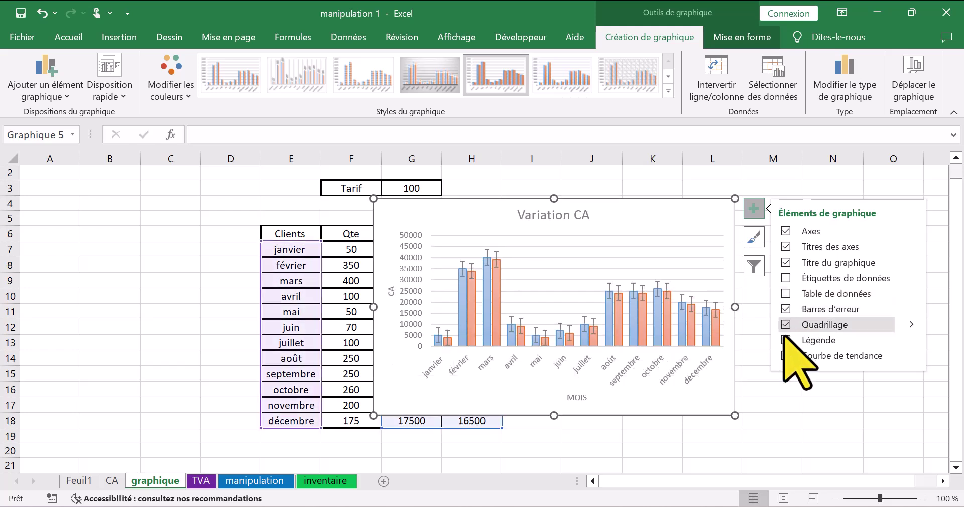
{"action": "left_click", "coordinate": [785, 340]}
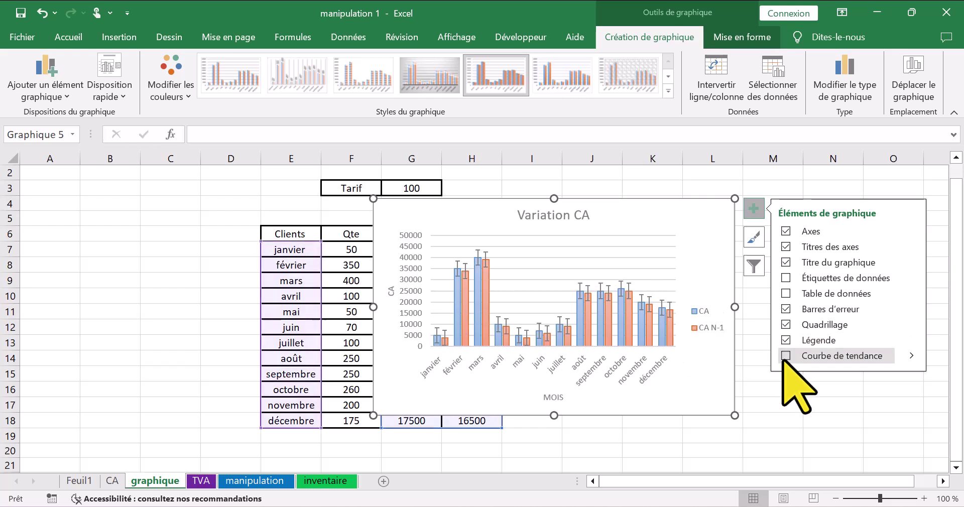
- Try a linear trendline on the CA series and remove it again
{"action": "left_click", "coordinate": [786, 356]}
{"action": "left_click", "coordinate": [489, 313]}
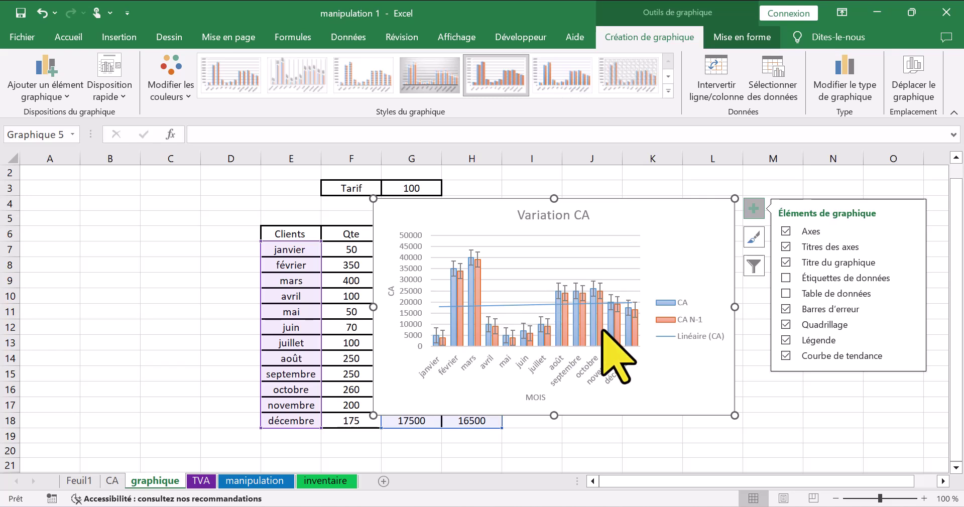
{"action": "left_click", "coordinate": [786, 356]}
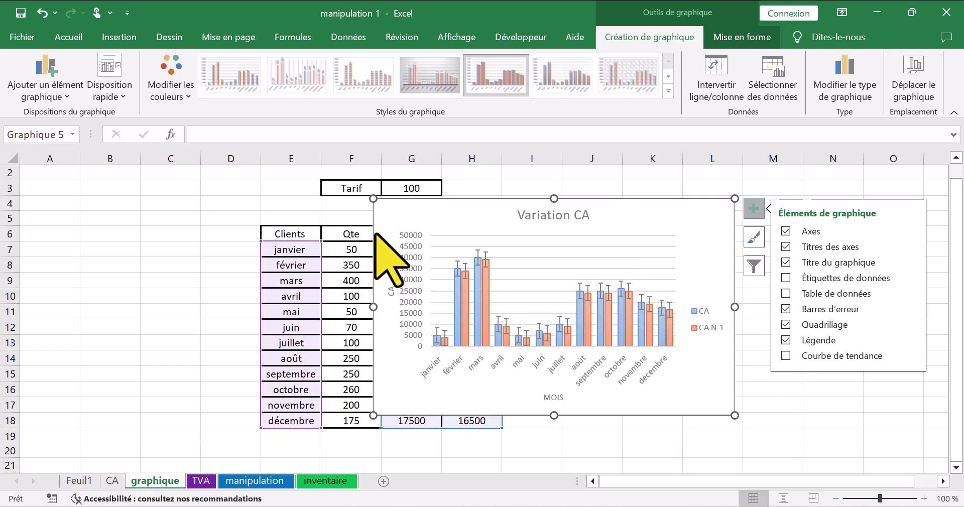
- Change the chart type to a 3D clustered column chart
{"action": "left_click", "coordinate": [106, 41]}
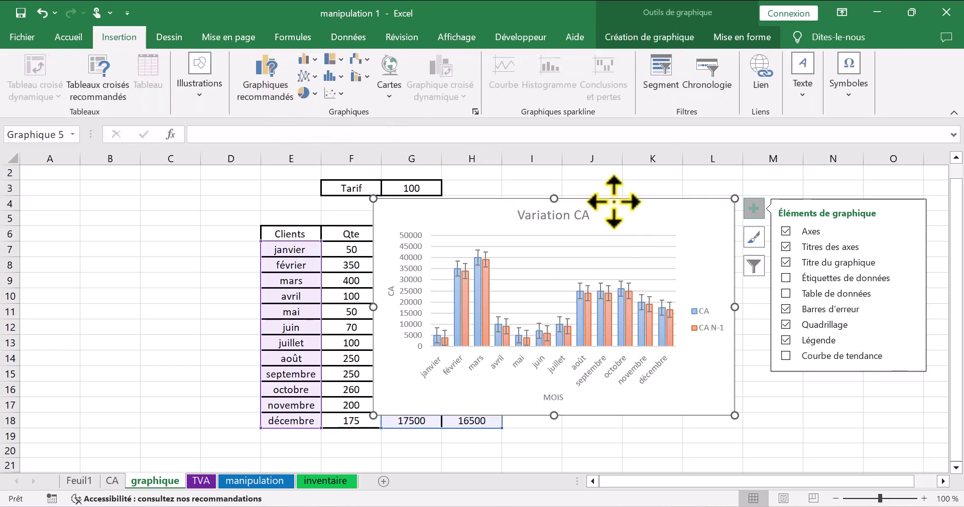
{"action": "left_click", "coordinate": [316, 59]}
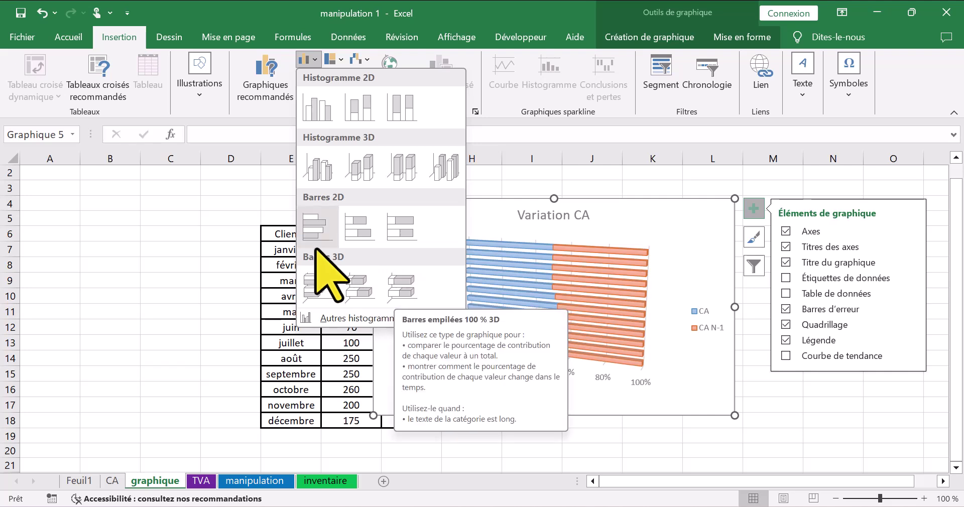
{"action": "left_click", "coordinate": [323, 172]}
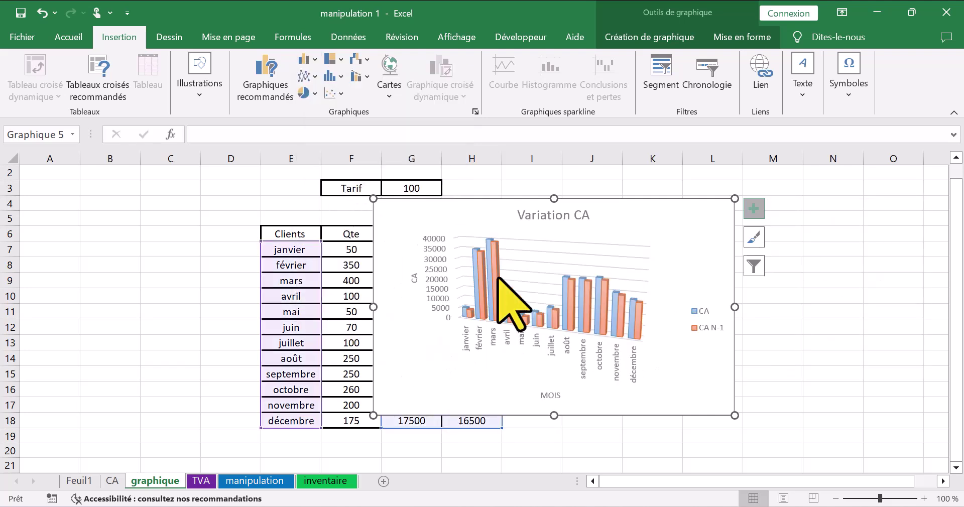
- Apply the first chart style to the 3D column chart and shift the chart slightly to the right
{"action": "left_click", "coordinate": [693, 37]}
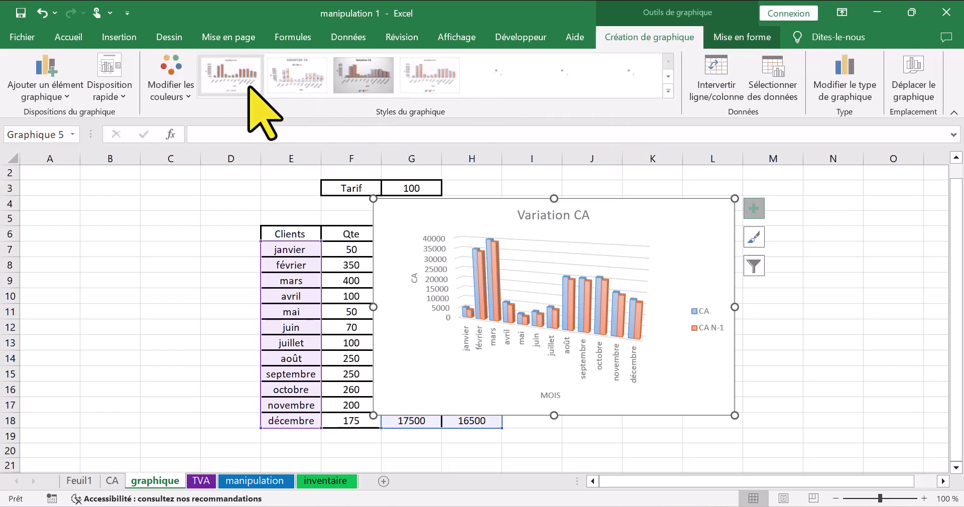
{"action": "left_click", "coordinate": [248, 85]}
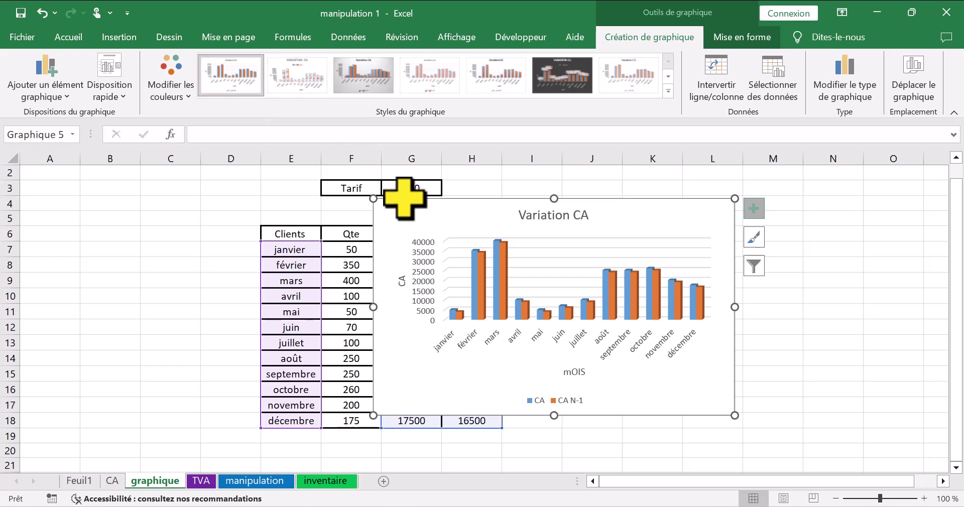
{"action": "left_click_drag", "start_coordinate": [598, 199], "coordinate": [618, 203]}
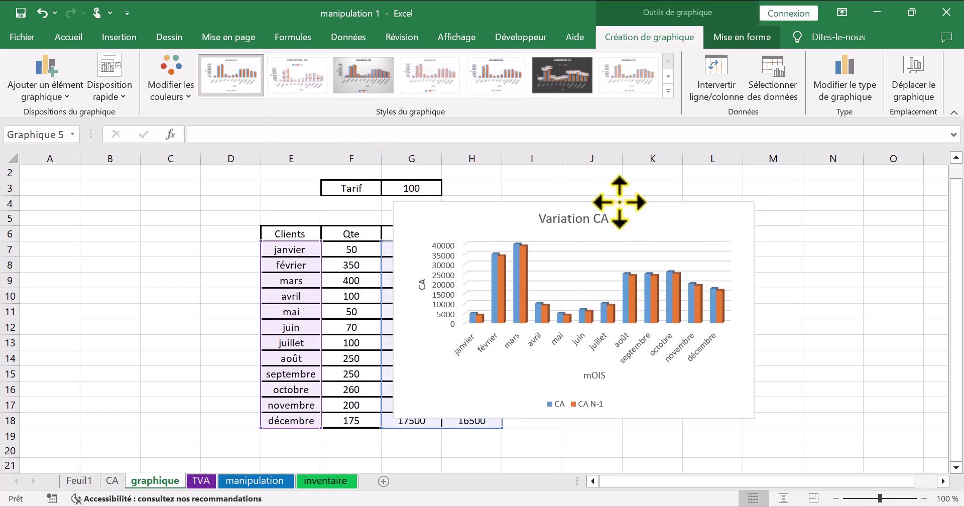
- Correct the horizontal axis title to "Mois" and close the title formatting options
{"action": "double_click", "coordinate": [595, 375]}
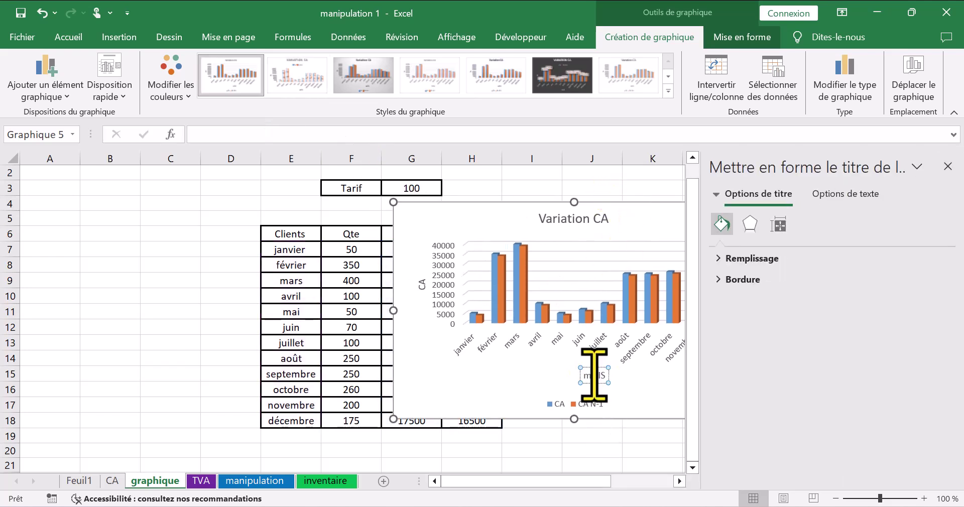
{"action": "double_click", "coordinate": [594, 376]}
{"action": "left_click", "coordinate": [615, 454]}
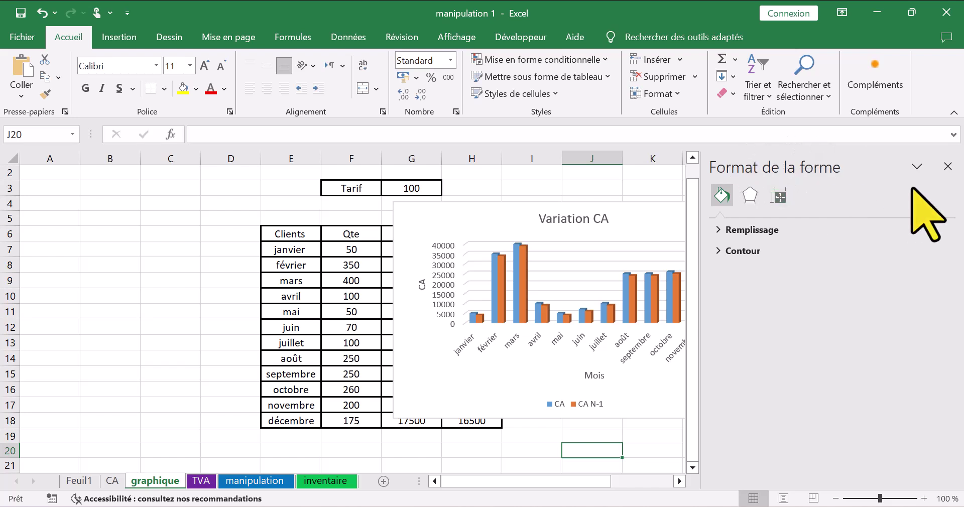
{"action": "left_click", "coordinate": [947, 166]}
- Apply the 3D clustered column type to the Variation CA chart
{"action": "left_click", "coordinate": [709, 232]}
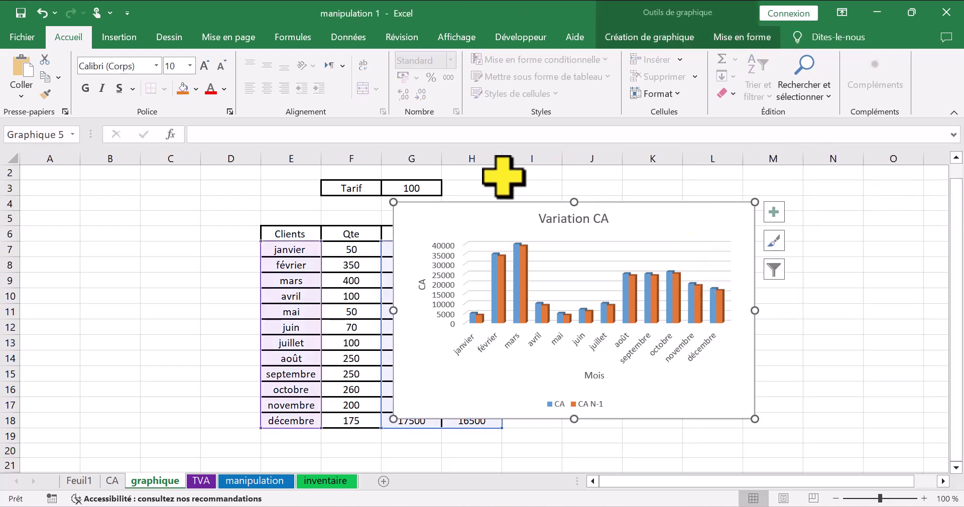
{"action": "left_click", "coordinate": [119, 38]}
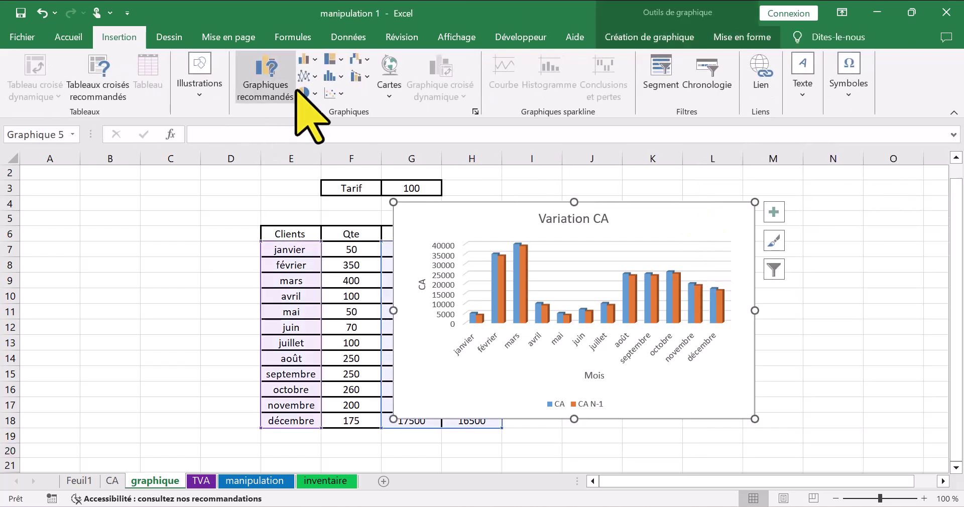
{"action": "left_click", "coordinate": [315, 61]}
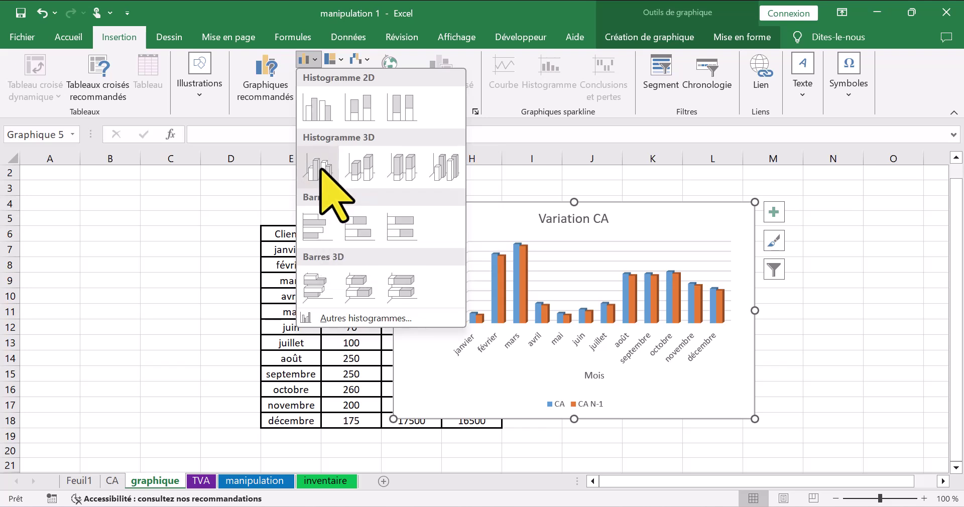
{"action": "left_click", "coordinate": [320, 169]}
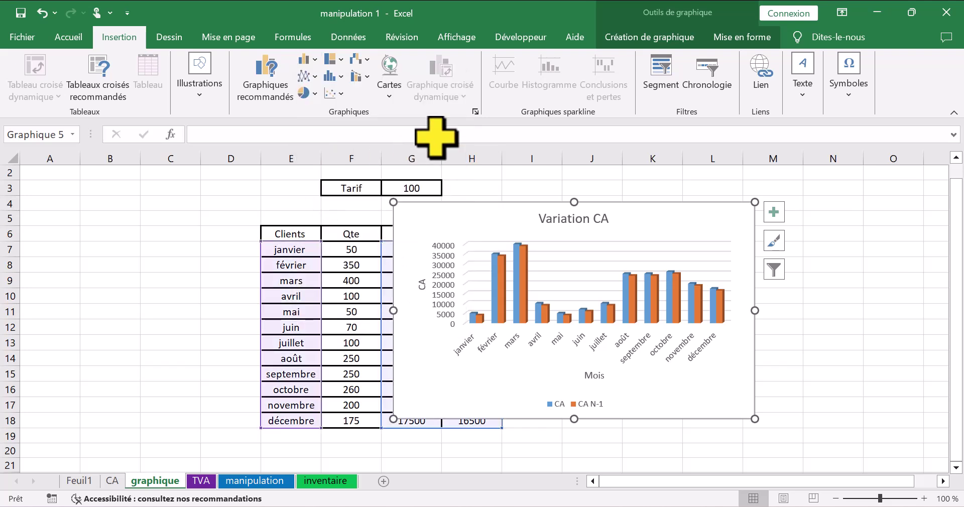
- Apply the third chart style, with the grey gradient background, and move the chart beside the table so all data columns are uncovered
{"action": "left_click", "coordinate": [683, 41]}
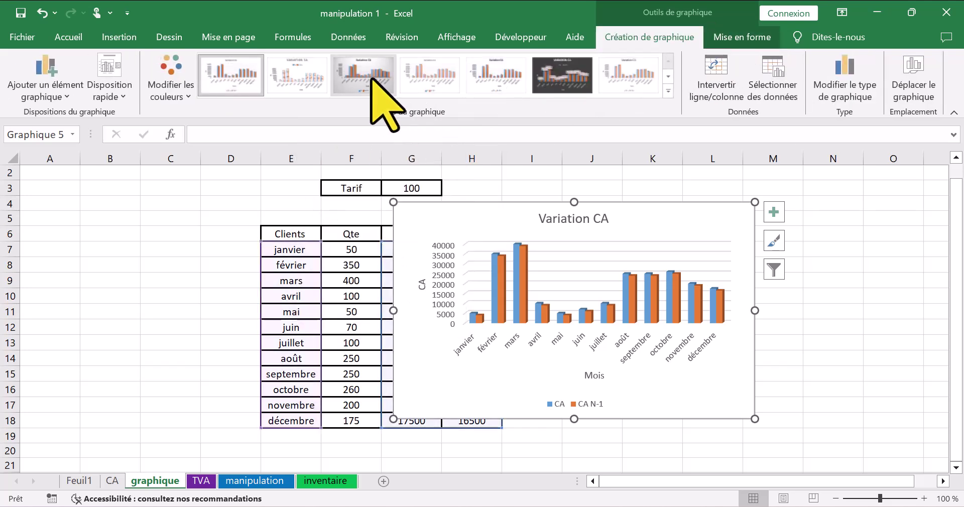
{"action": "left_click", "coordinate": [371, 78]}
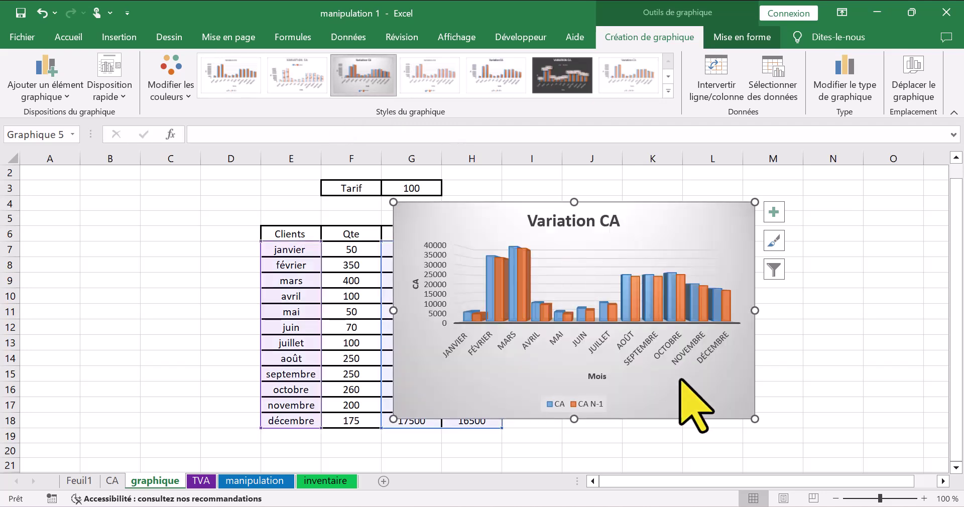
{"action": "left_click_drag", "start_coordinate": [705, 214], "coordinate": [891, 209]}
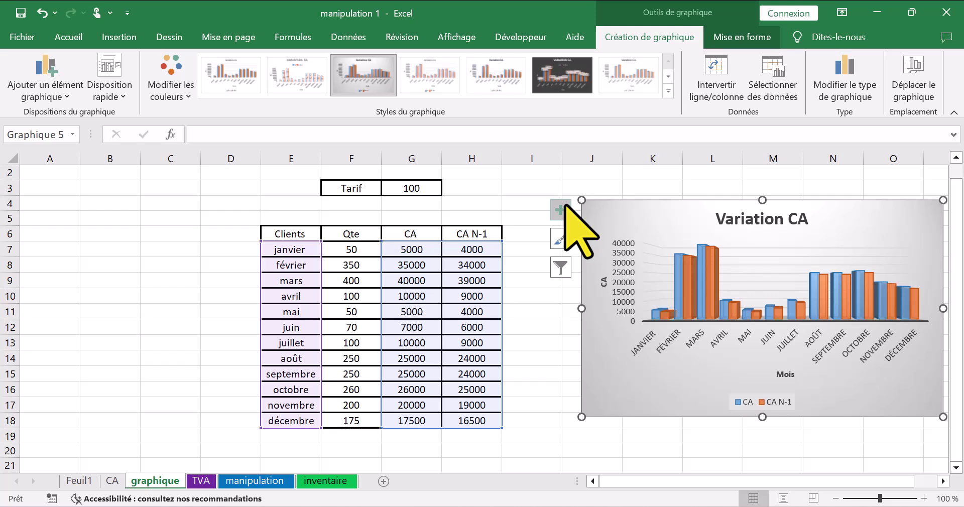
{"action": "left_click", "coordinate": [104, 43]}
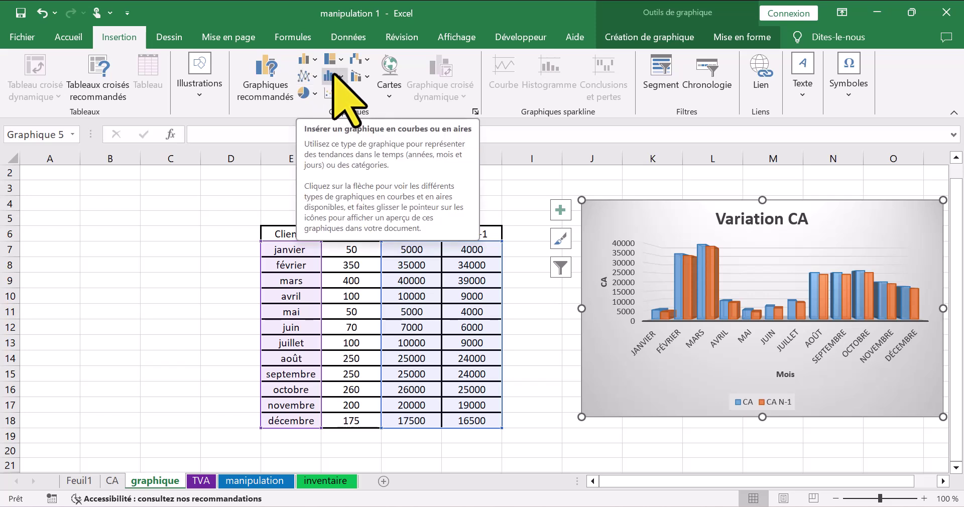
{"action": "left_click", "coordinate": [340, 59]}
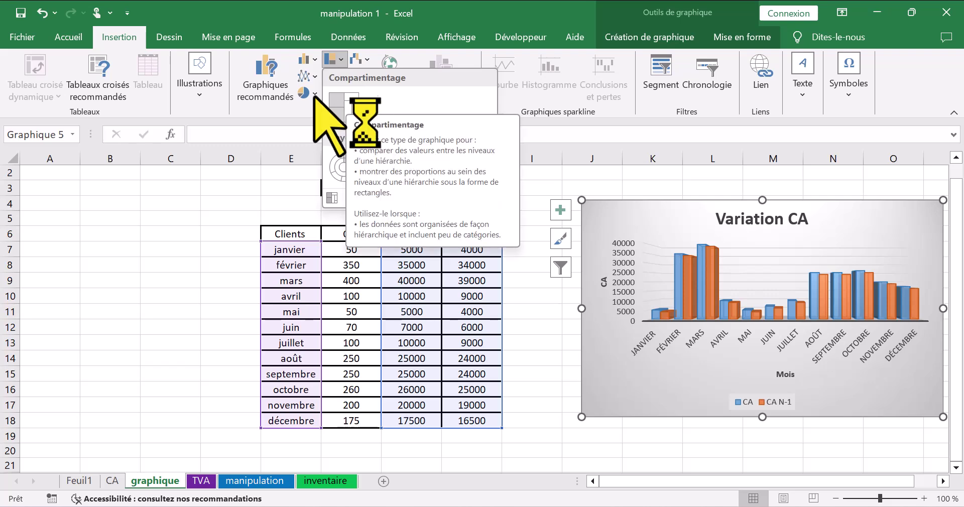
{"action": "left_click", "coordinate": [311, 77]}
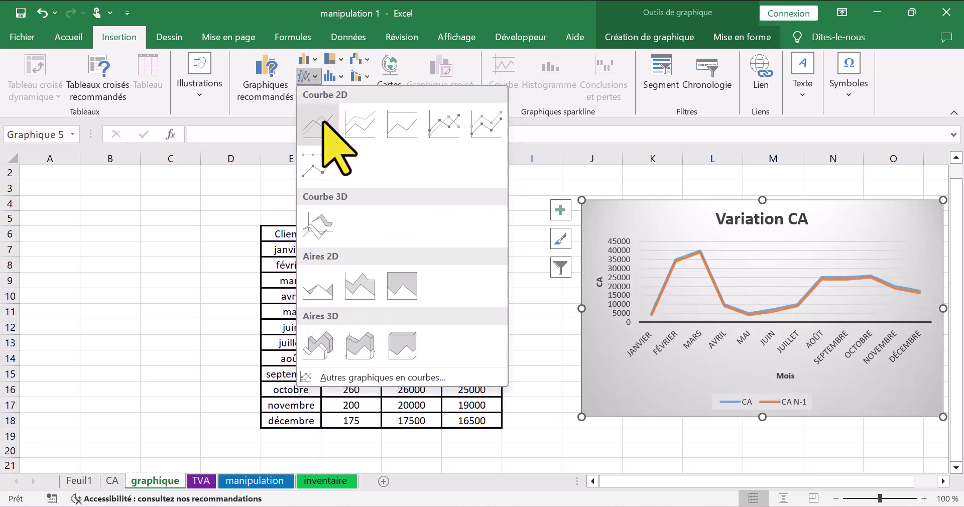
{"action": "left_click", "coordinate": [236, 226]}
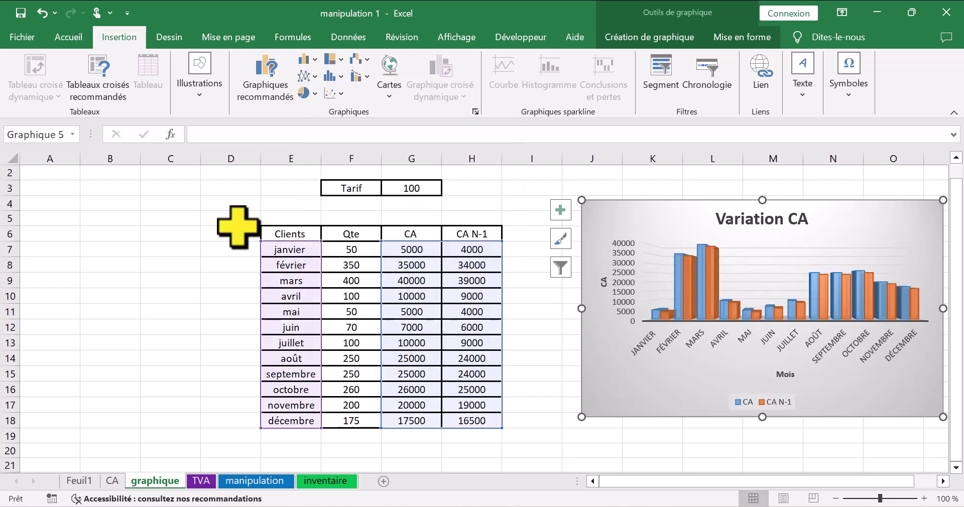
- Insert an empty 2D line chart with blank cell C7 selected
{"action": "left_click", "coordinate": [194, 247]}
{"action": "left_click", "coordinate": [319, 79]}
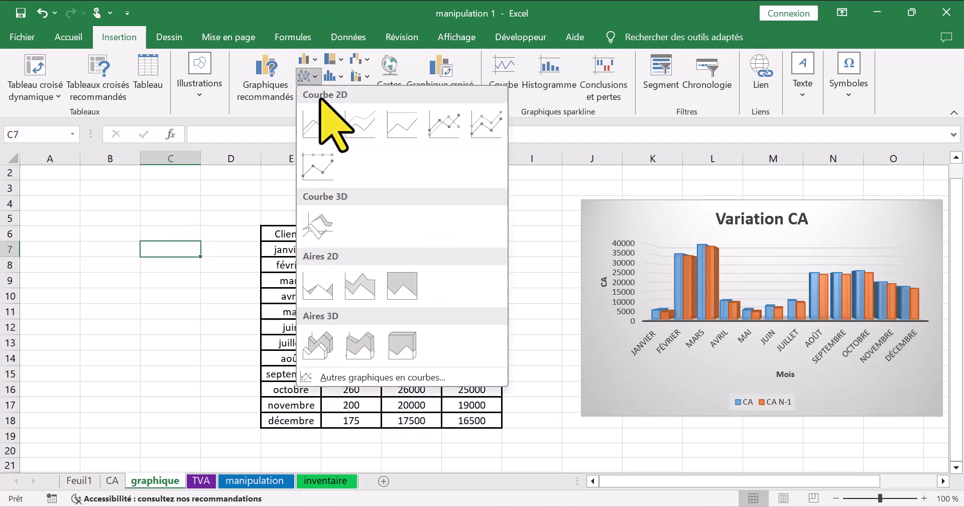
{"action": "left_click", "coordinate": [321, 136]}
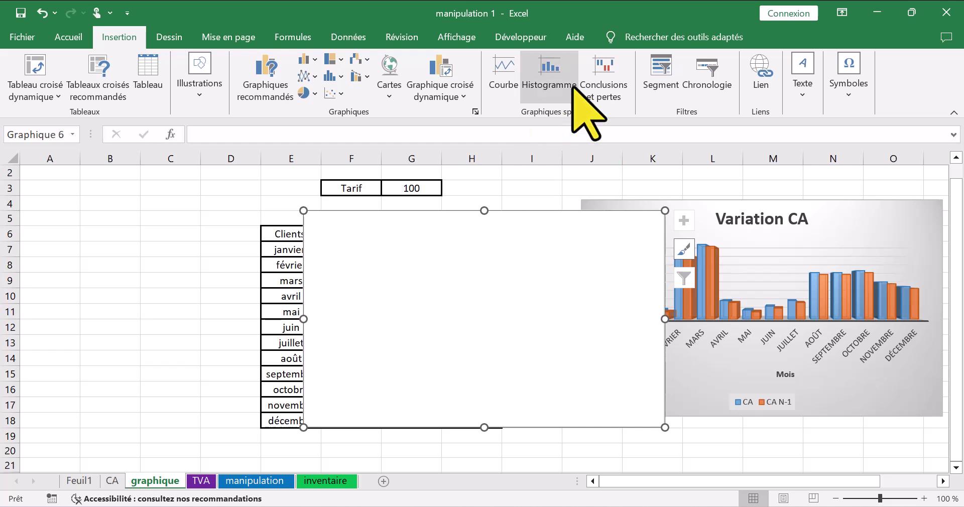
{"action": "left_click", "coordinate": [501, 333]}
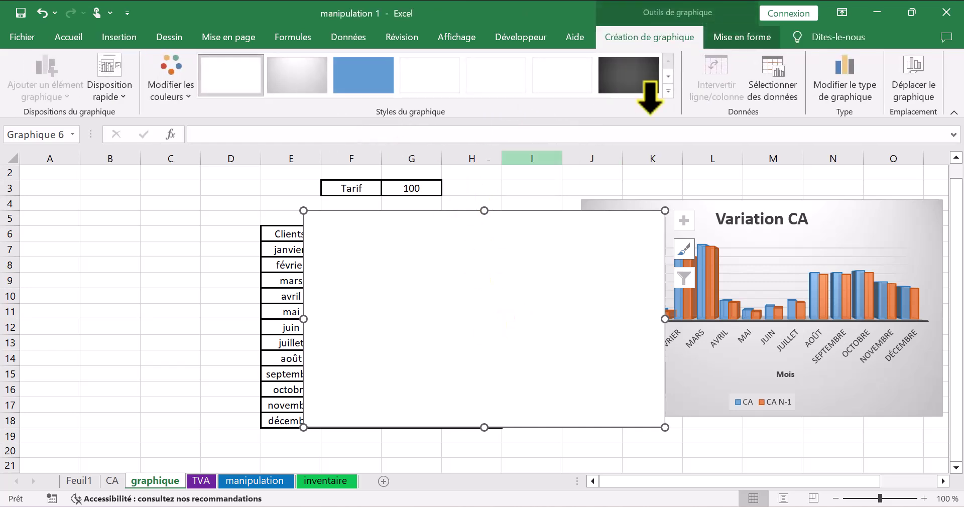
{"action": "left_click", "coordinate": [772, 75]}
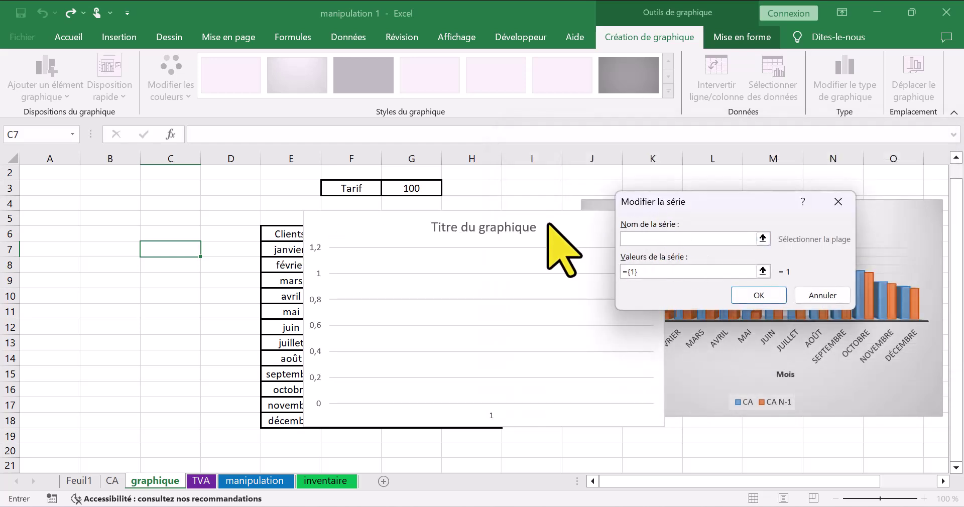
{"action": "left_click_drag", "start_coordinate": [698, 197], "coordinate": [88, 200]}
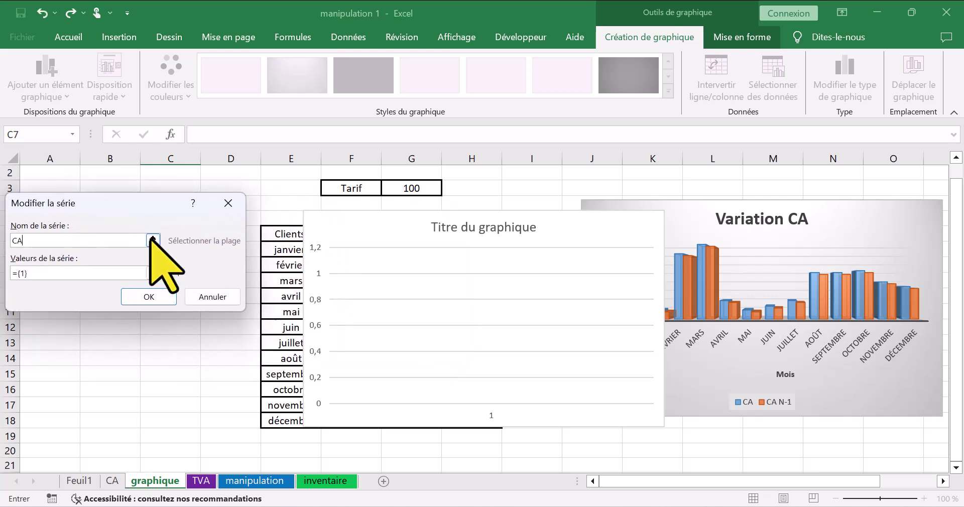
{"action": "left_click", "coordinate": [111, 277]}
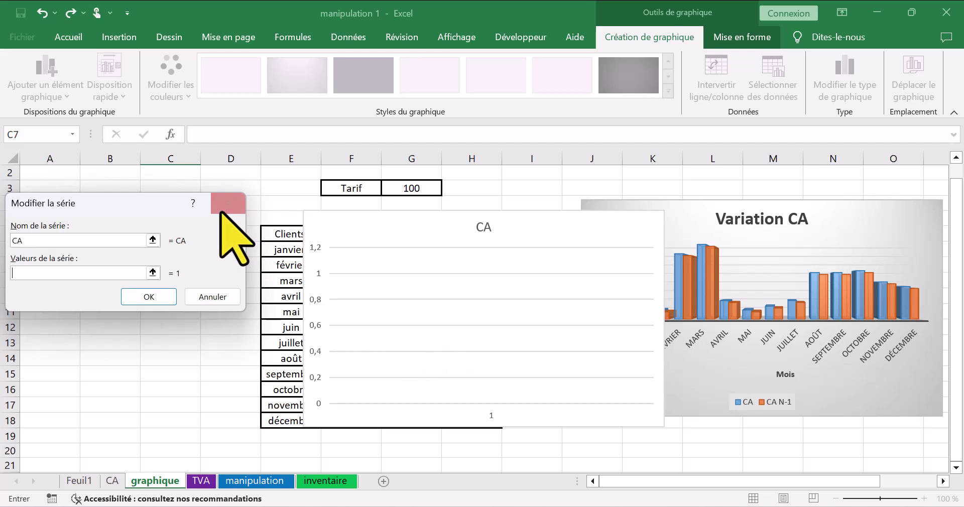
{"action": "key", "text": "Escape"}
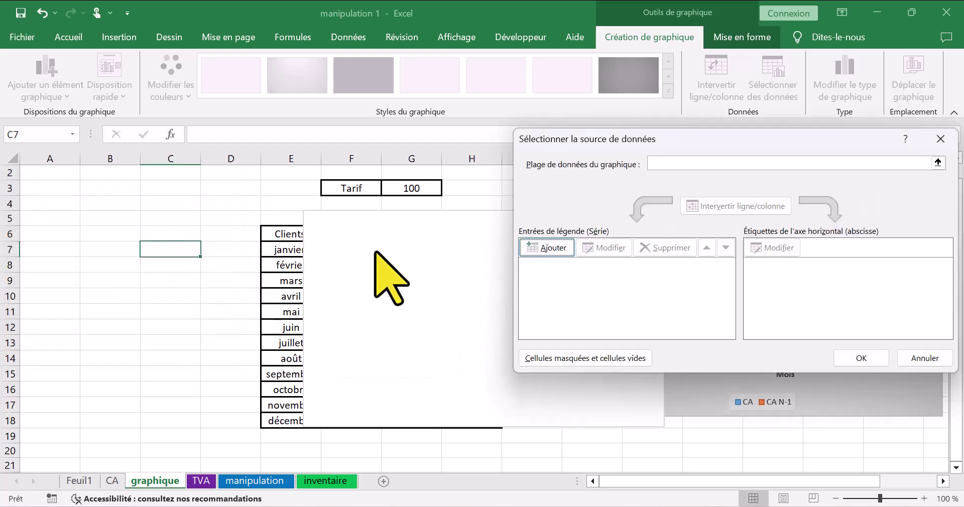
{"action": "left_click", "coordinate": [921, 357]}
- Move the empty chart off the table and add a data series named CA with the values G7:G18
{"action": "left_click_drag", "start_coordinate": [555, 269], "coordinate": [809, 273]}
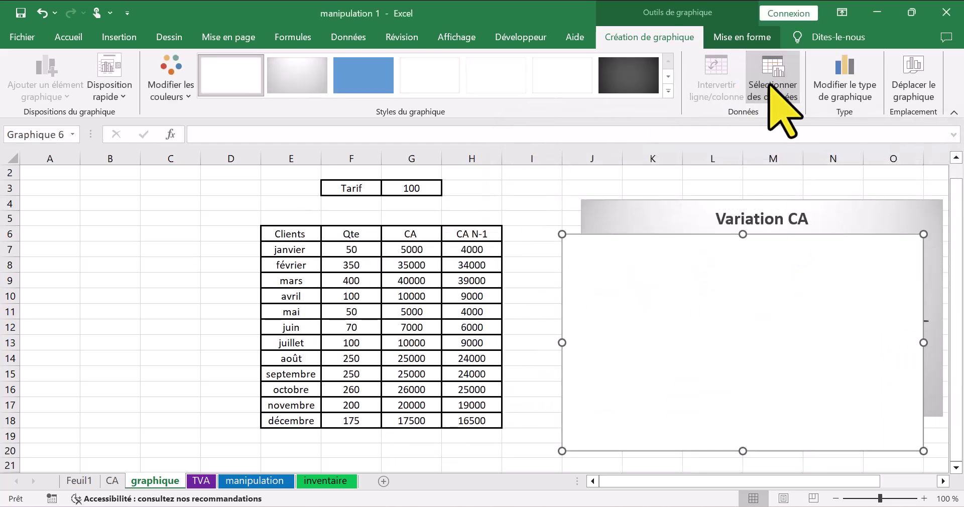
{"action": "left_click", "coordinate": [768, 86]}
{"action": "left_click", "coordinate": [557, 250]}
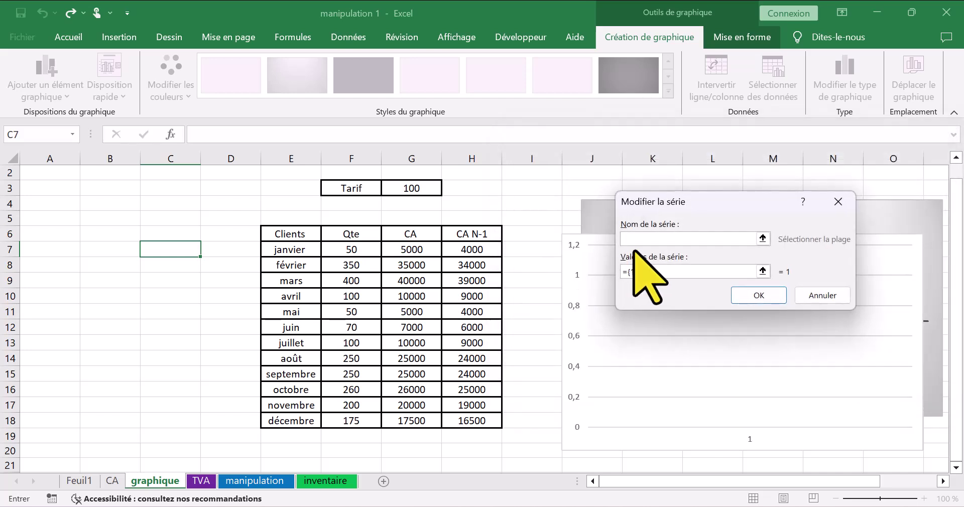
{"action": "left_click", "coordinate": [682, 275]}
{"action": "key", "text": "BackSpace"}
{"action": "left_click_drag", "start_coordinate": [416, 250], "coordinate": [415, 420]}
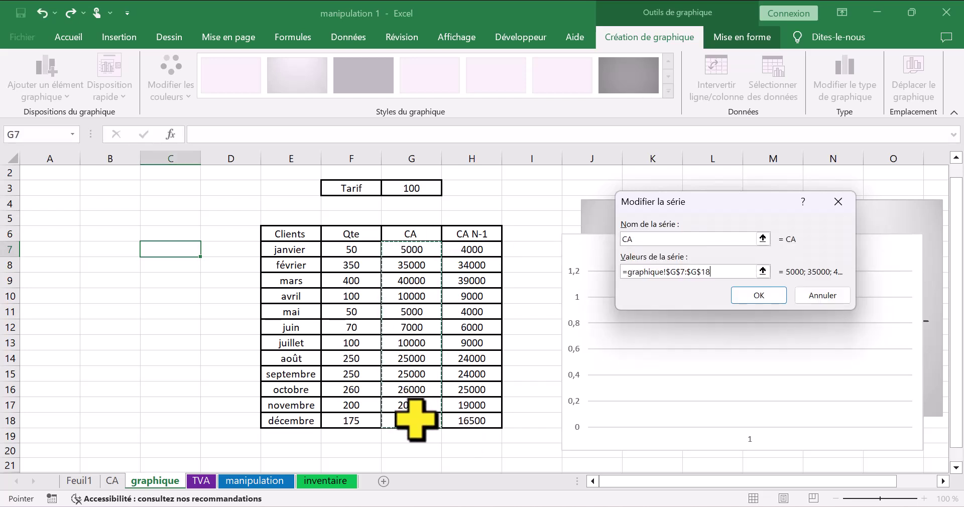
{"action": "left_click", "coordinate": [758, 295]}
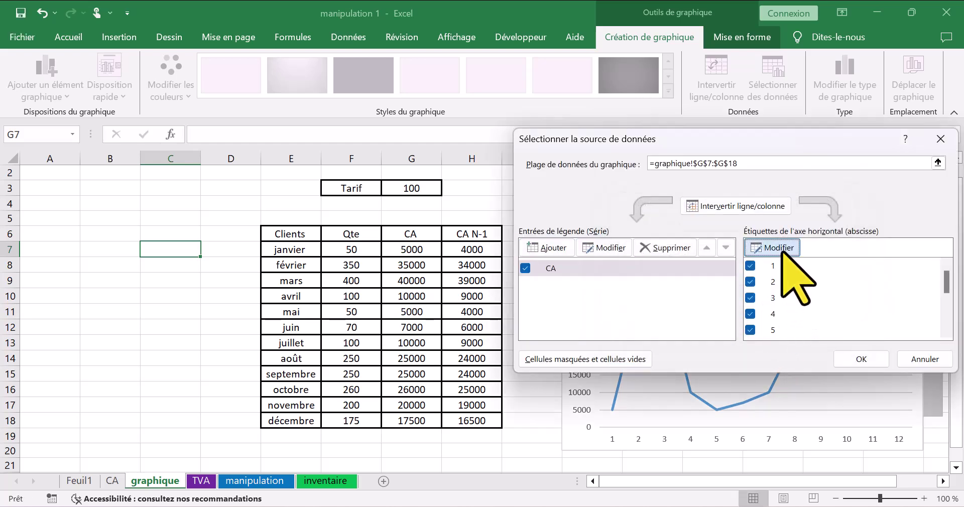
- Set the horizontal axis labels of the CA series to the months in E7:E18
{"action": "left_click", "coordinate": [771, 248]}
{"action": "left_click_drag", "start_coordinate": [311, 252], "coordinate": [300, 423]}
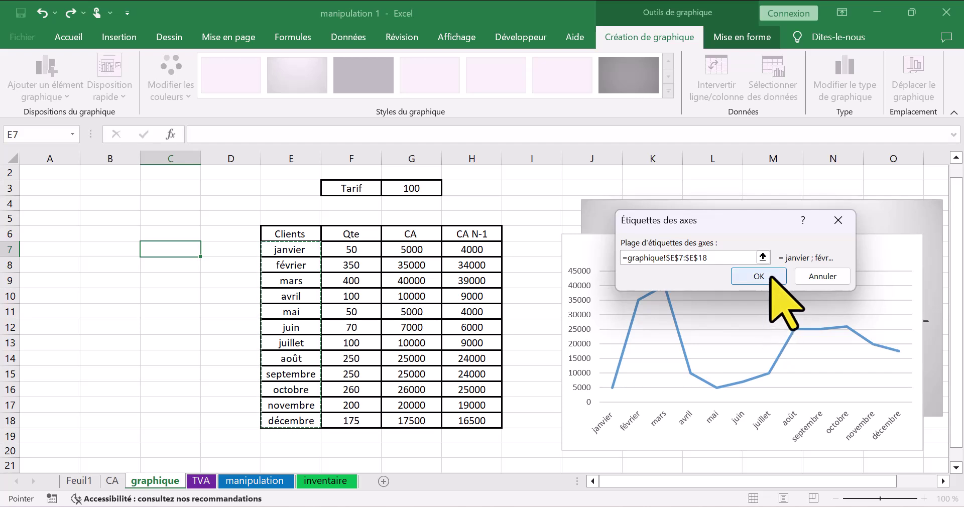
{"action": "left_click", "coordinate": [759, 276]}
- Add a second data series named CA N-1 with the values H7:H18
{"action": "left_click", "coordinate": [568, 247]}
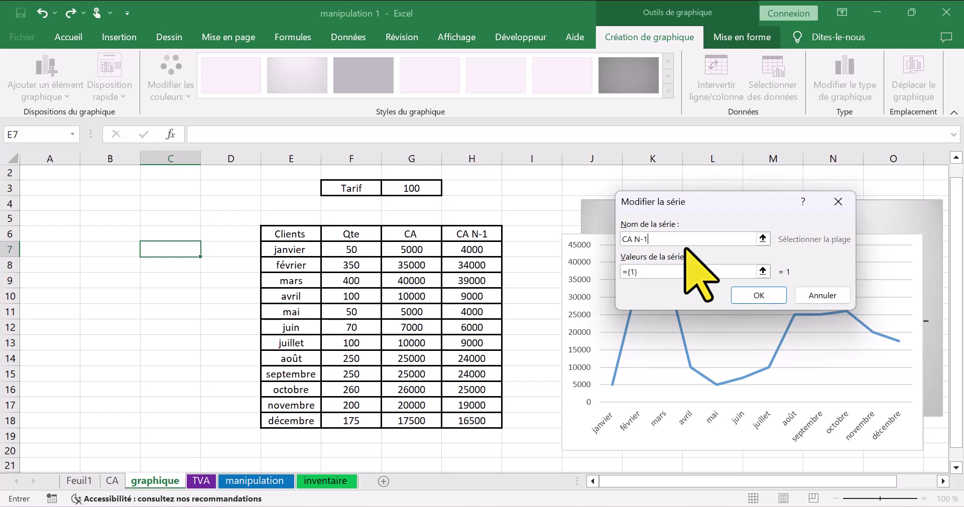
{"action": "left_click", "coordinate": [654, 274]}
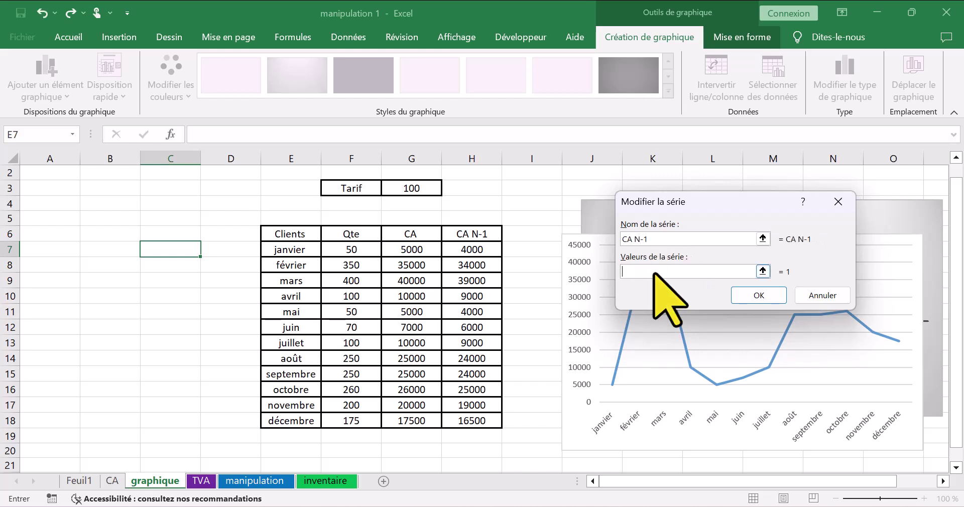
{"action": "left_click_drag", "start_coordinate": [491, 250], "coordinate": [493, 417]}
{"action": "left_click", "coordinate": [759, 296]}
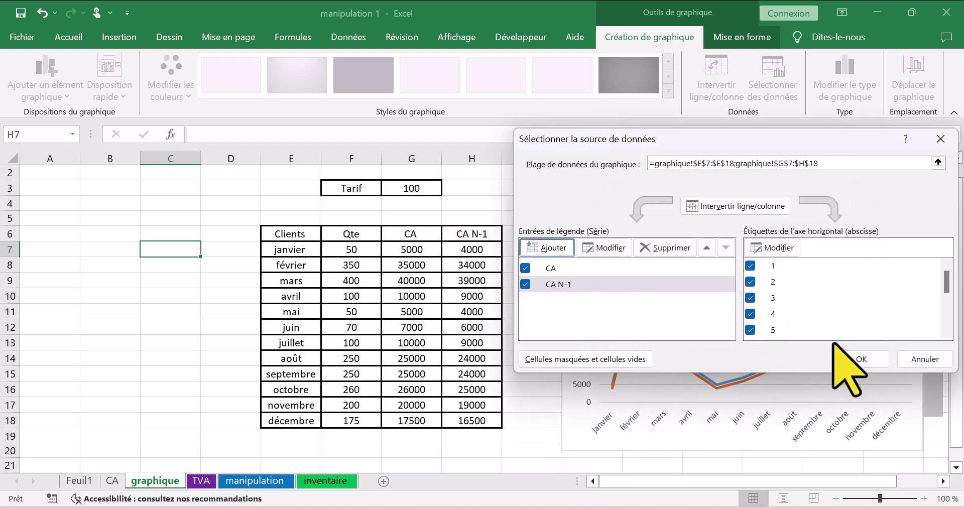
- Set the axis labels of the CA N-1 series to E7:E18 and confirm the chart's data source
{"action": "left_click", "coordinate": [773, 248]}
{"action": "left_click", "coordinate": [305, 249]}
{"action": "left_click_drag", "start_coordinate": [304, 249], "coordinate": [292, 421]}
{"action": "left_click", "coordinate": [748, 281]}
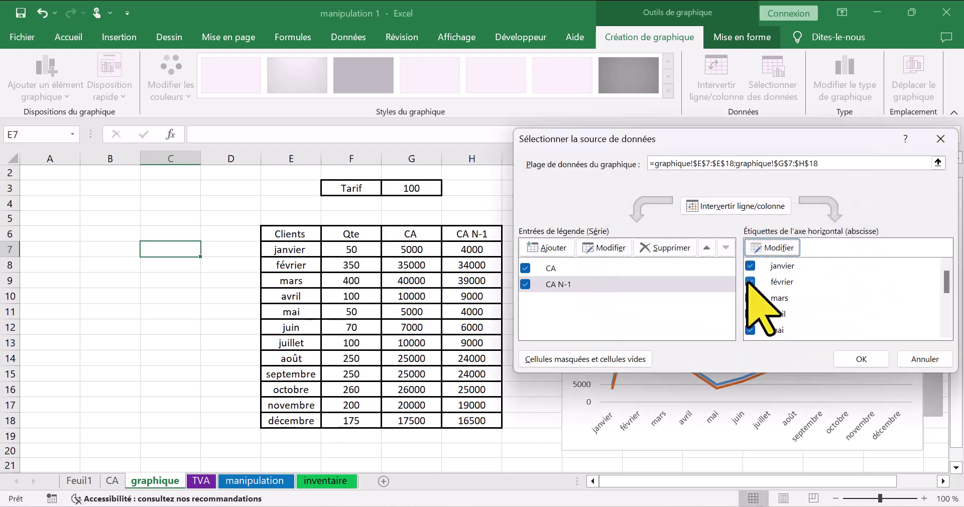
{"action": "left_click", "coordinate": [856, 357]}
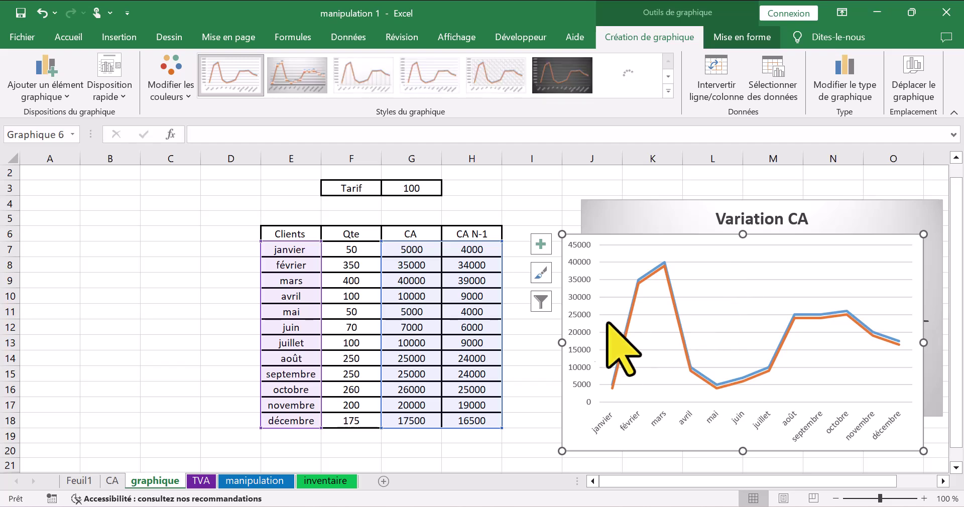
- Apply the dark-background chart style to the line chart and change its type to 3D line
{"action": "left_click", "coordinate": [562, 77]}
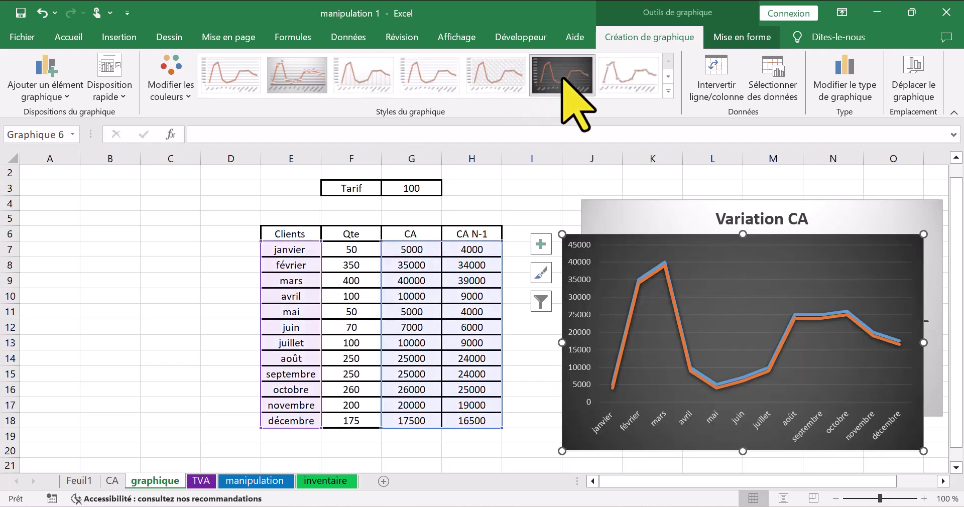
{"action": "left_click", "coordinate": [120, 37]}
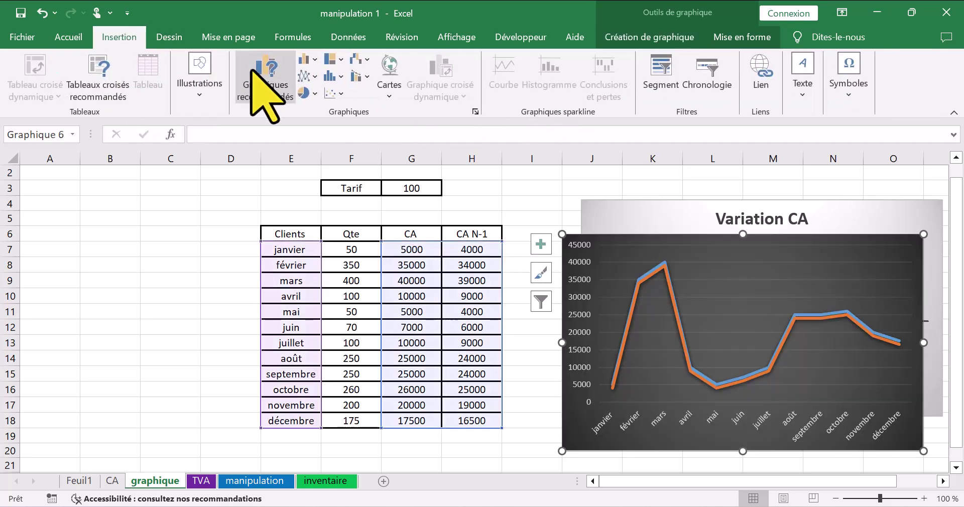
{"action": "left_click", "coordinate": [305, 77]}
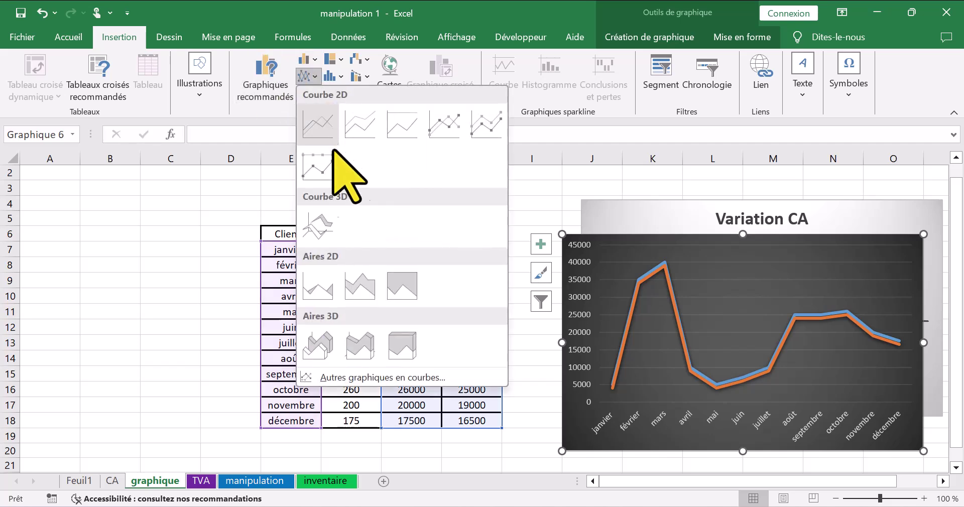
{"action": "left_click", "coordinate": [322, 226]}
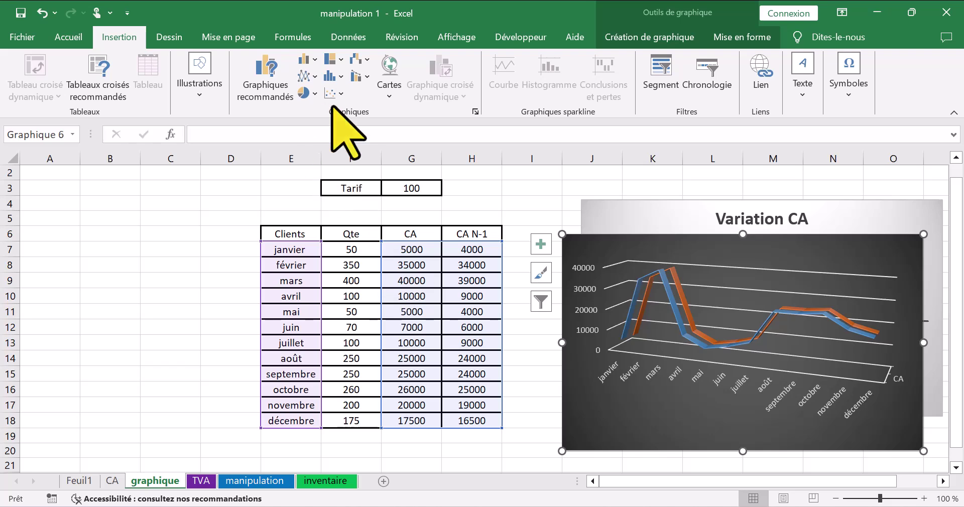
- Preview the 3D area type on the chart and keep the 3D line type
{"action": "left_click", "coordinate": [305, 78]}
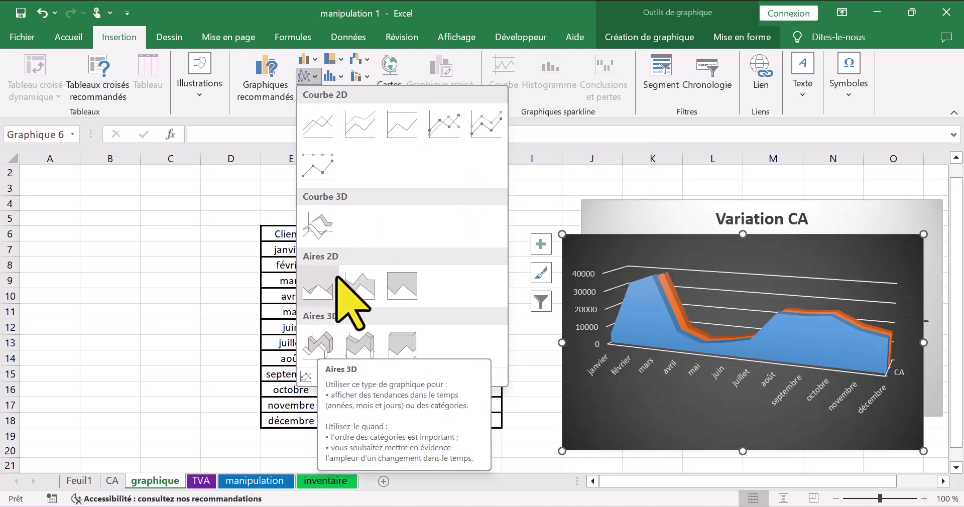
{"action": "left_click", "coordinate": [320, 232]}
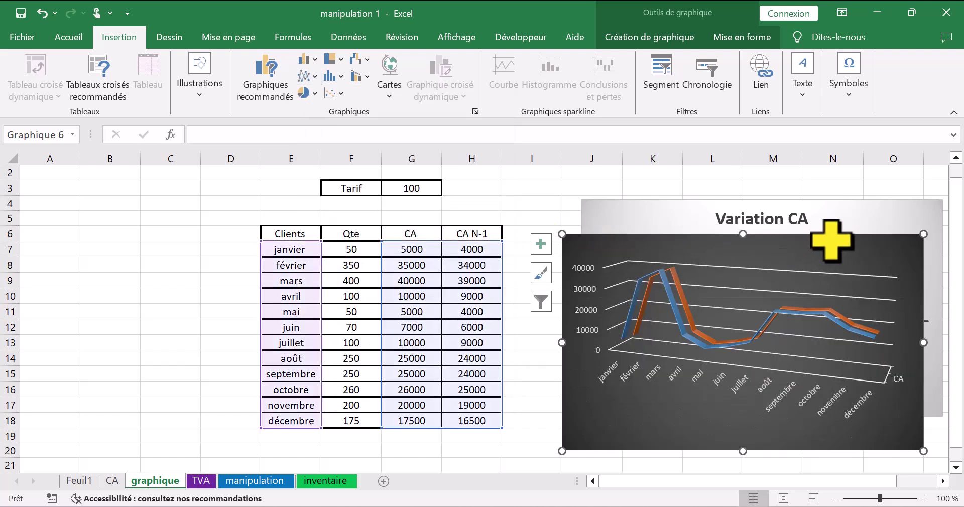
- Add axis titles, a chart title and a legend to the 3D line chart
{"action": "left_click", "coordinate": [540, 244]}
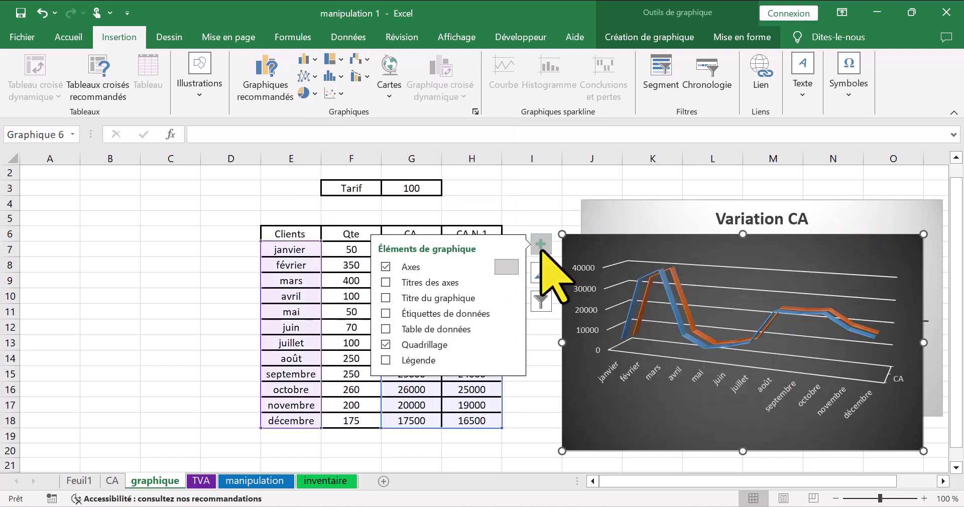
{"action": "left_click", "coordinate": [398, 285]}
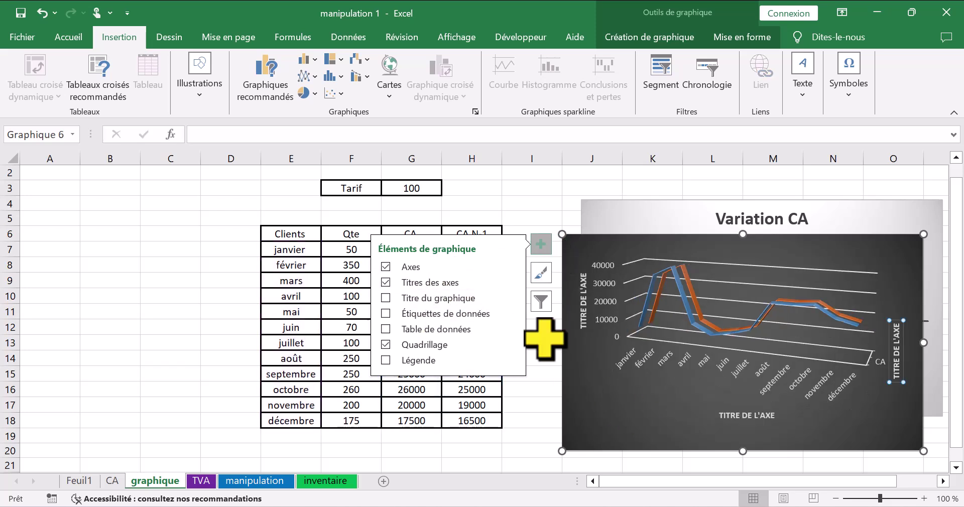
{"action": "left_click", "coordinate": [390, 300]}
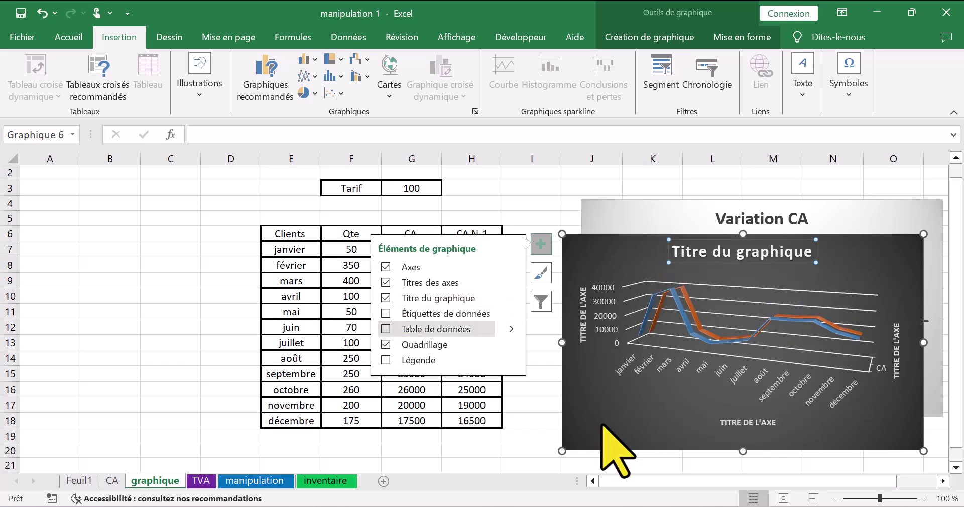
{"action": "left_click", "coordinate": [386, 360]}
- Delete the depth axis and its axis title from the 3D line chart
{"action": "left_click", "coordinate": [833, 363]}
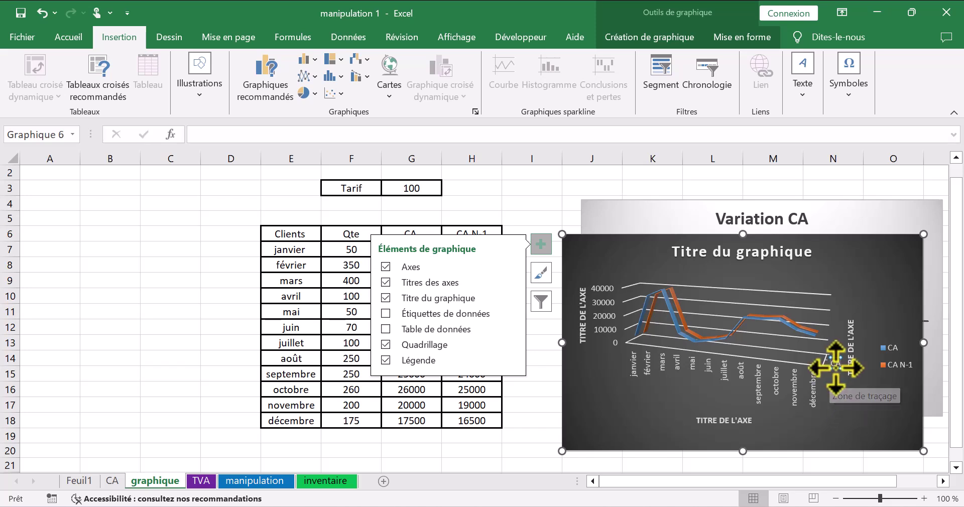
{"action": "left_click", "coordinate": [852, 348]}
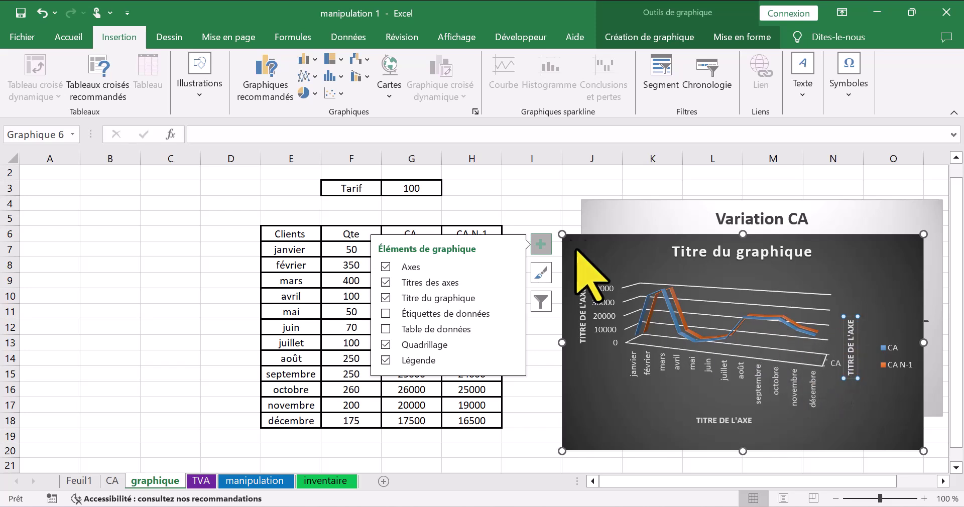
{"action": "left_click", "coordinate": [836, 359]}
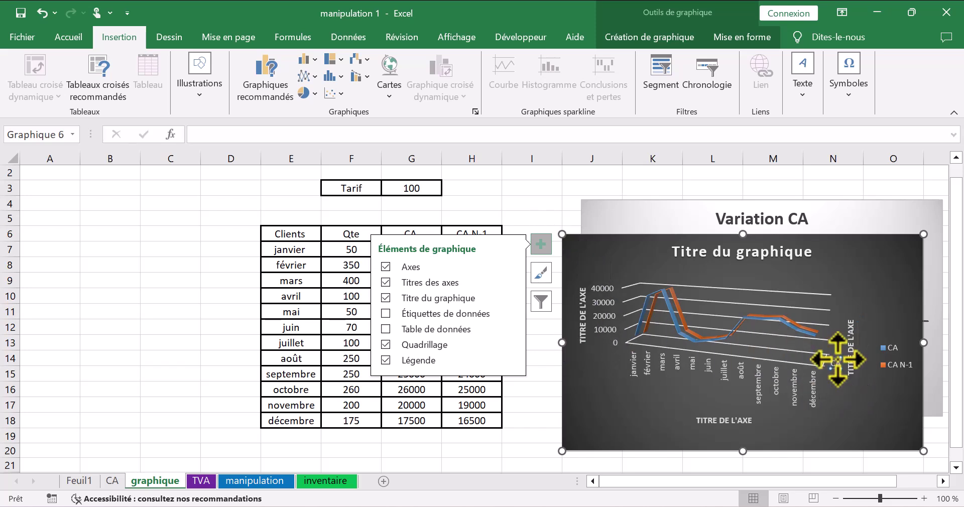
{"action": "key", "text": "Delete"}
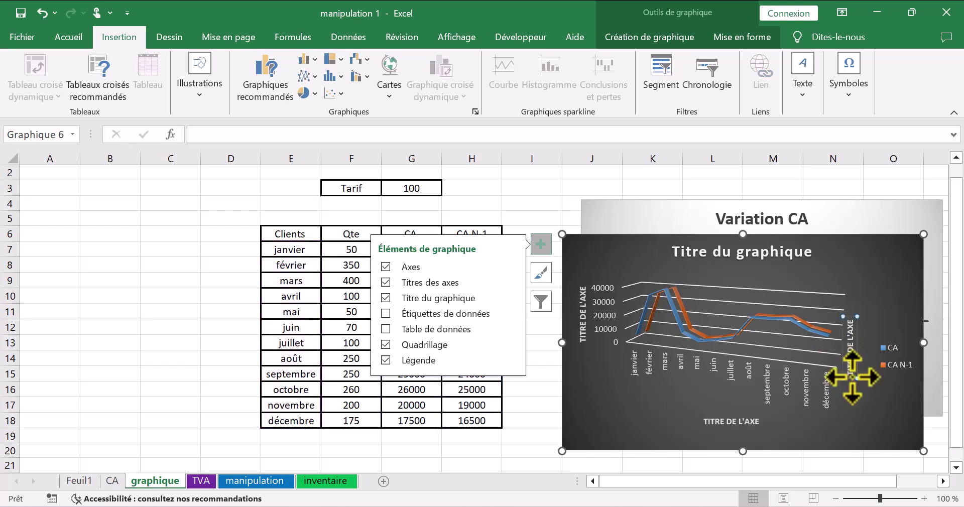
- Set the horizontal axis title of the line chart to CA
{"action": "double_click", "coordinate": [739, 425]}
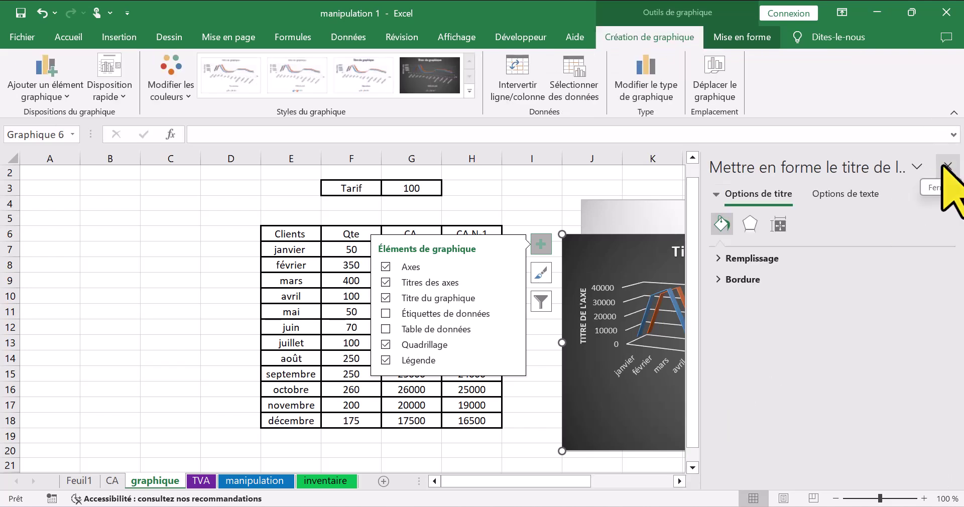
{"action": "left_click", "coordinate": [948, 166]}
{"action": "left_click", "coordinate": [720, 421]}
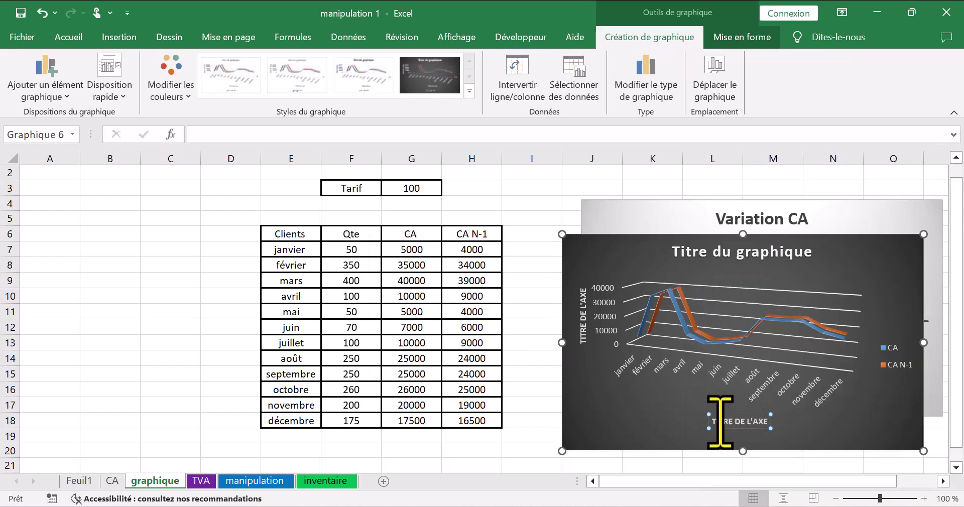
{"action": "double_click", "coordinate": [720, 421]}
{"action": "key", "text": "Delete"}
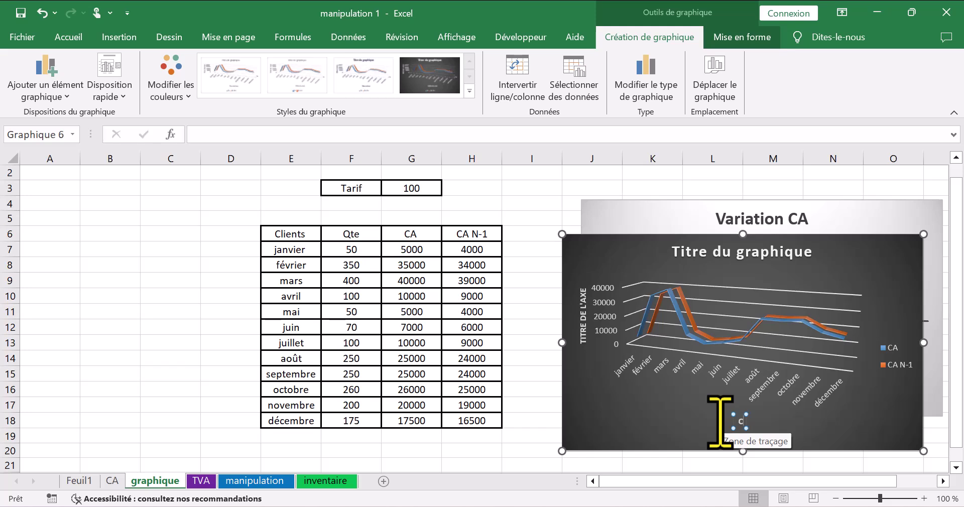
- Title the line chart "Variation CA" and set its vertical axis title to CA
{"action": "left_click", "coordinate": [762, 251]}
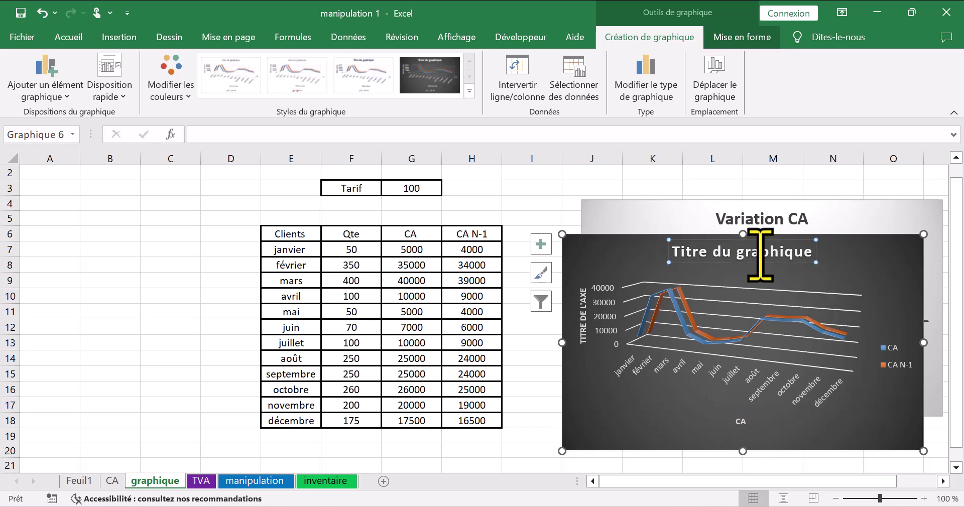
{"action": "type", "text": "VA"}
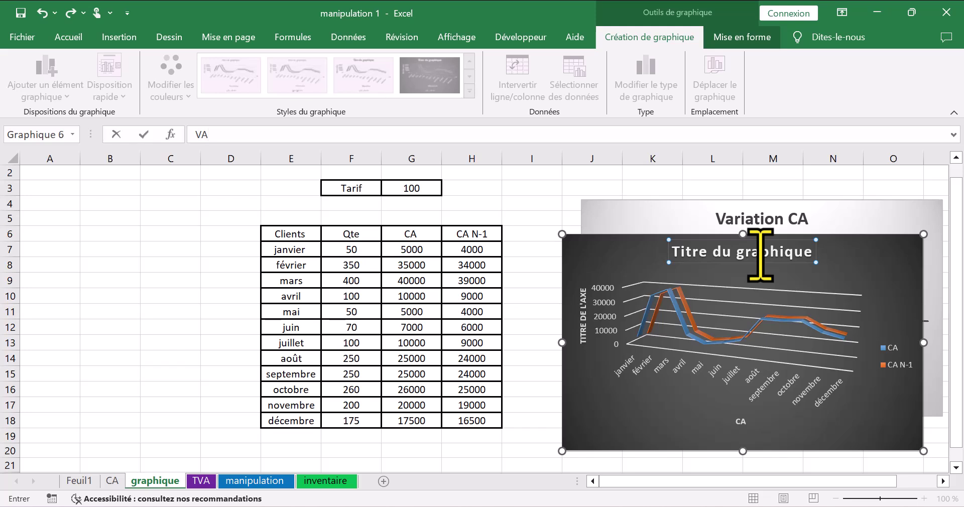
{"action": "key", "text": "Return"}
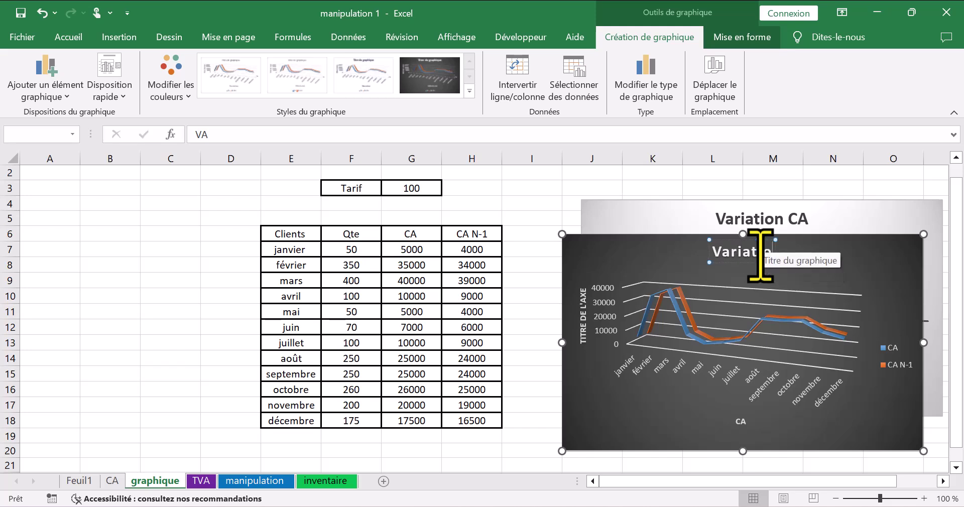
{"action": "left_click", "coordinate": [587, 315]}
{"action": "double_click", "coordinate": [586, 315]}
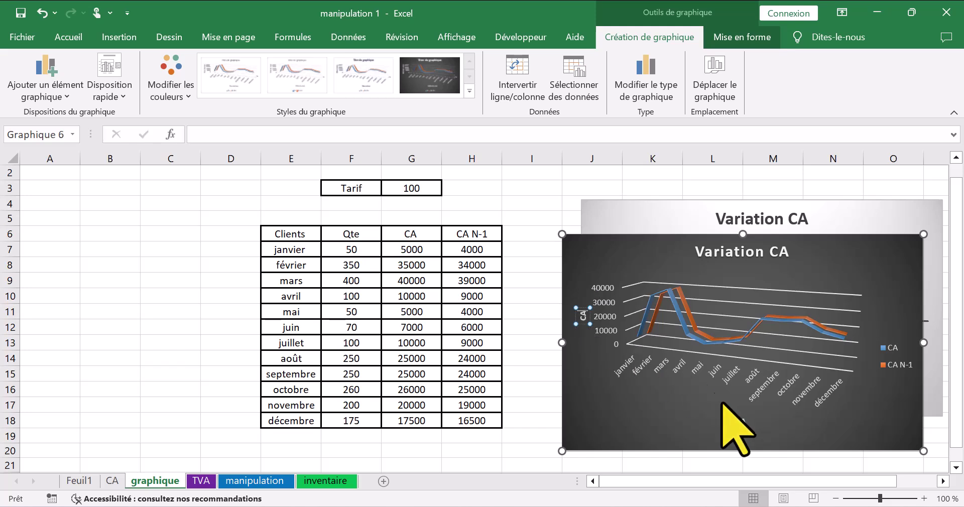
- Change the horizontal axis title of the line chart to MOIS
{"action": "left_click", "coordinate": [741, 424]}
{"action": "double_click", "coordinate": [740, 424]}
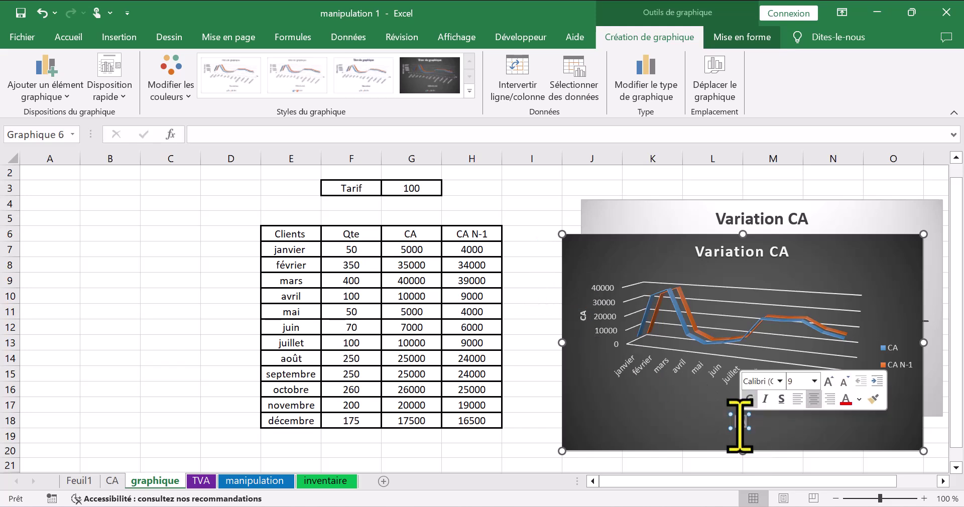
{"action": "type", "text": "MOIS"}
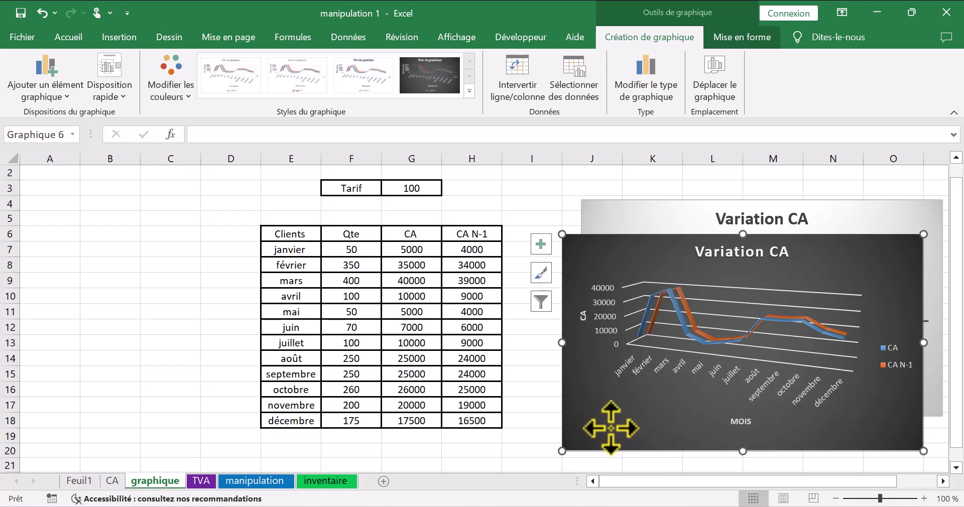
- Insert an empty 2D pie chart from a blank cell and move it beside the table, over the existing charts
{"action": "left_click", "coordinate": [180, 251]}
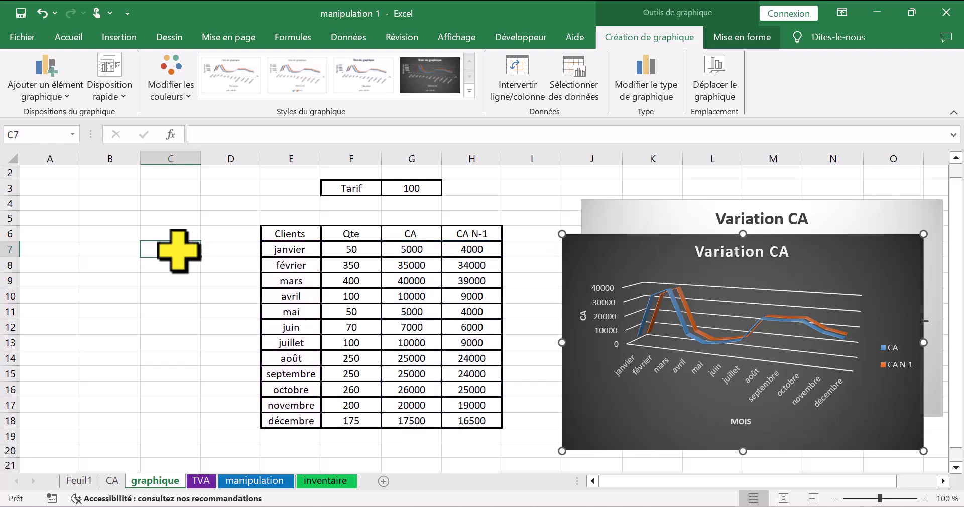
{"action": "left_click", "coordinate": [119, 36]}
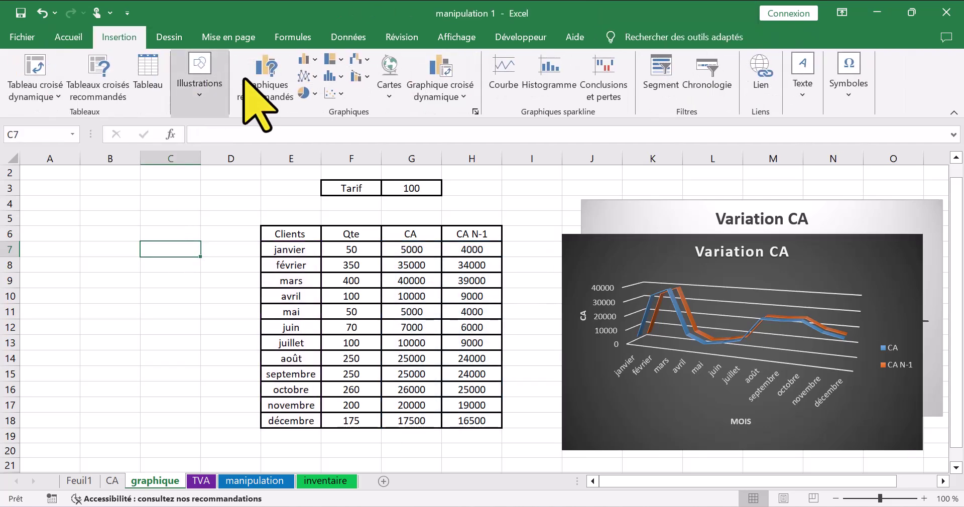
{"action": "left_click", "coordinate": [305, 93]}
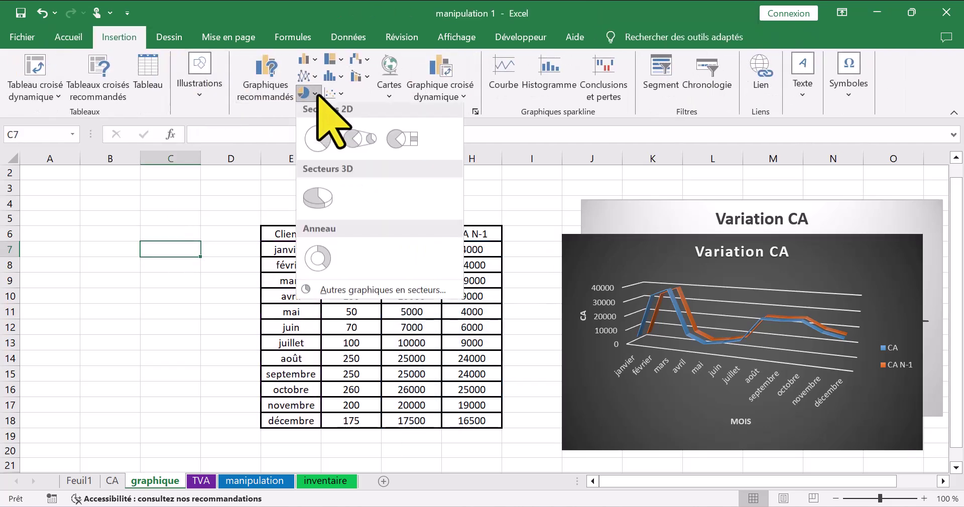
{"action": "left_click", "coordinate": [321, 144]}
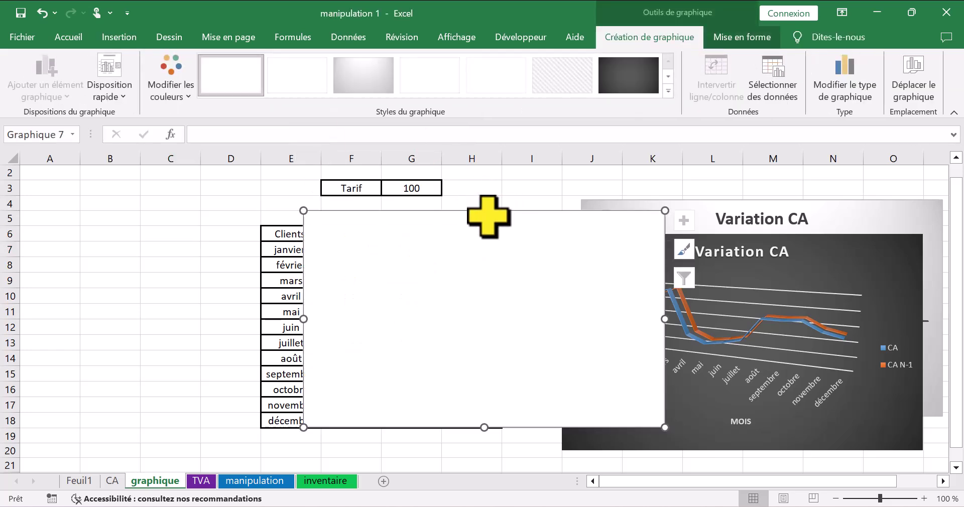
{"action": "left_click_drag", "start_coordinate": [498, 215], "coordinate": [758, 260]}
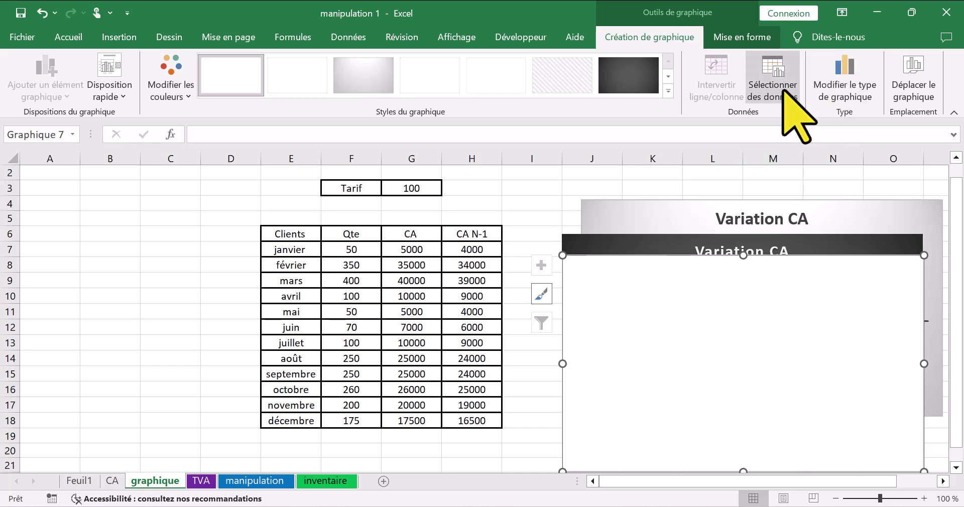
- Add a data series to the pie chart with the values G7:G18, entering CA as the series name
{"action": "left_click", "coordinate": [778, 95]}
{"action": "left_click", "coordinate": [575, 249]}
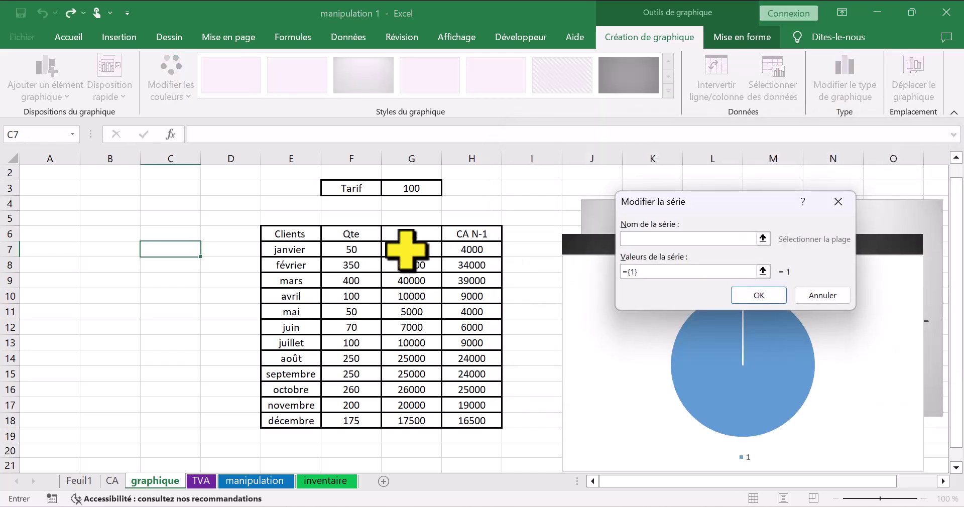
{"action": "left_click_drag", "start_coordinate": [394, 248], "coordinate": [405, 426]}
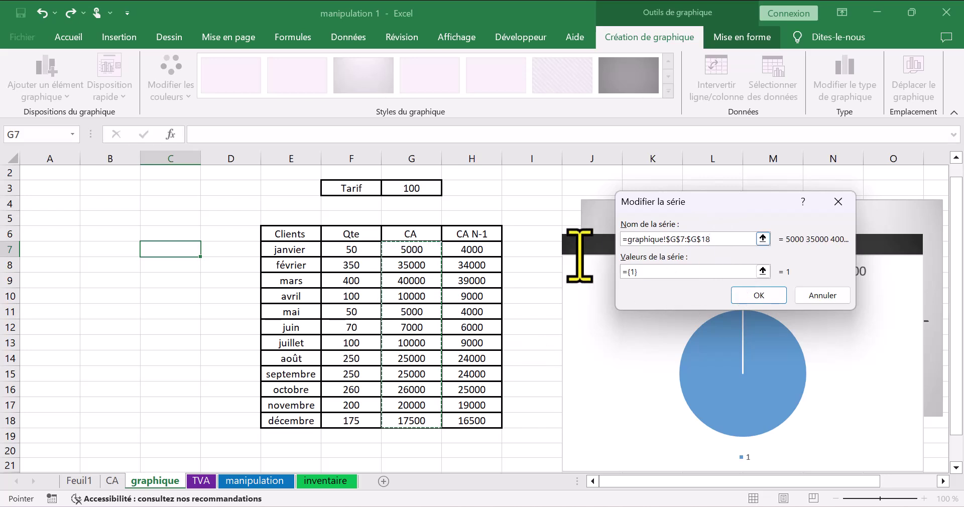
{"action": "double_click", "coordinate": [626, 239]}
{"action": "type", "text": "CA"}
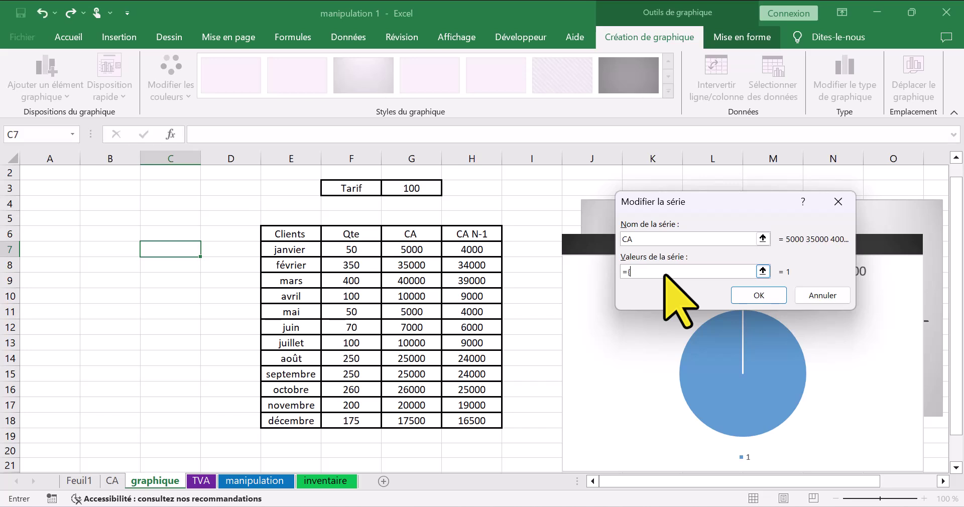
{"action": "left_click_drag", "start_coordinate": [397, 249], "coordinate": [410, 421]}
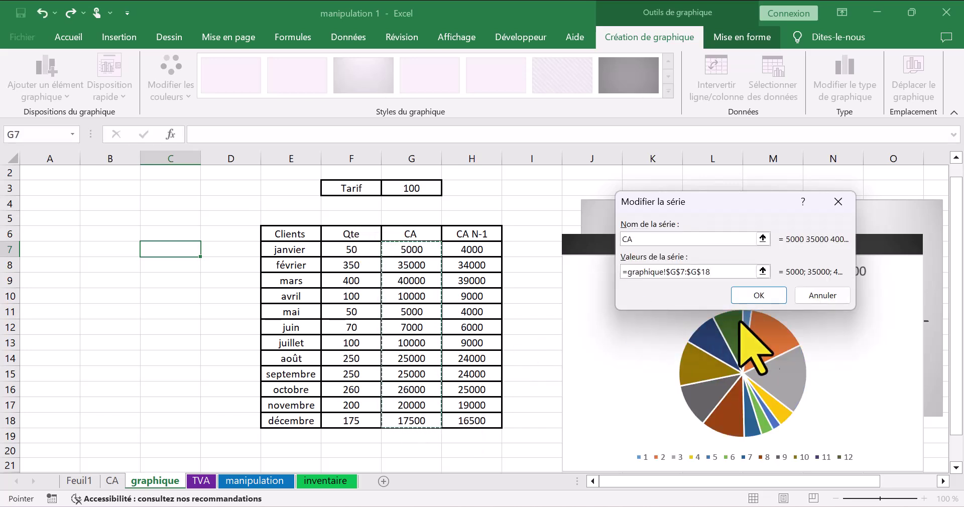
{"action": "left_click", "coordinate": [777, 298]}
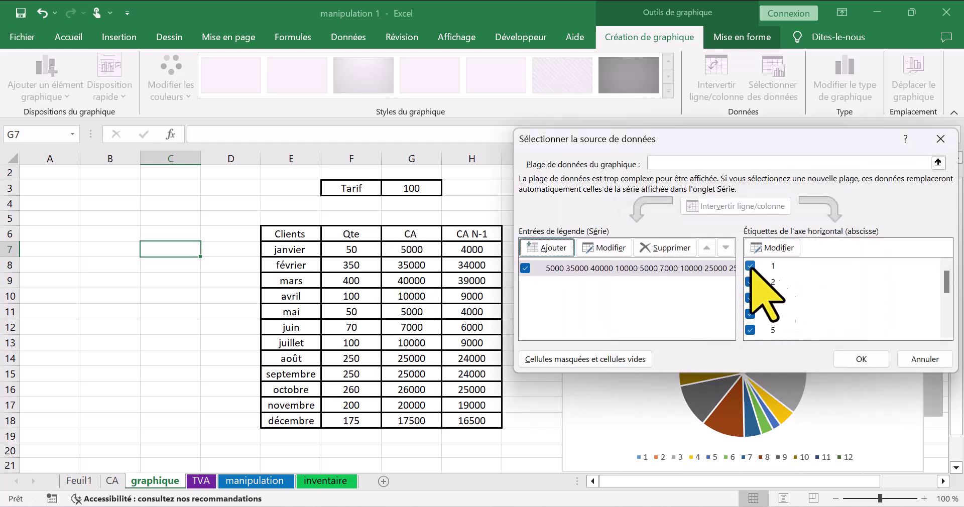
- Add a second data series named CA N-1 to the pie chart with the values H7:H18
{"action": "left_click", "coordinate": [562, 246]}
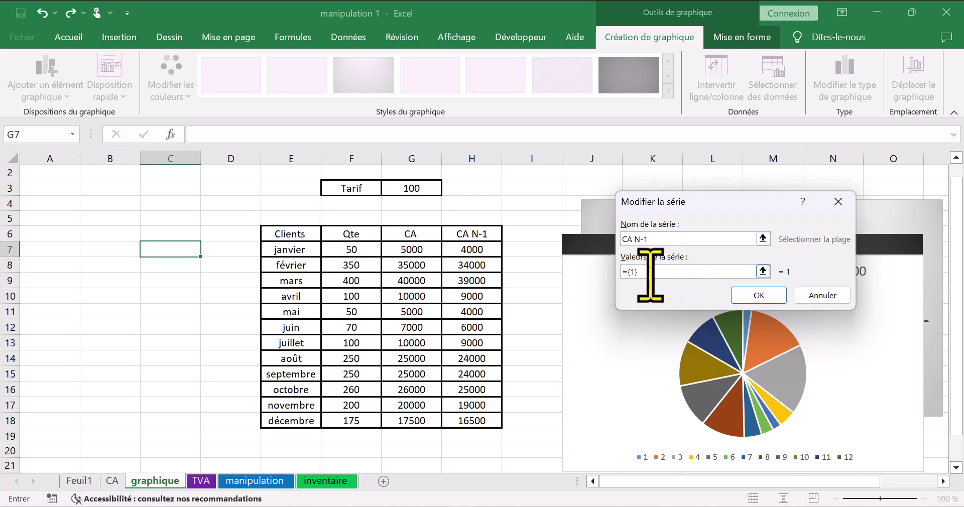
{"action": "left_click_drag", "start_coordinate": [487, 248], "coordinate": [477, 422]}
{"action": "left_click", "coordinate": [759, 295]}
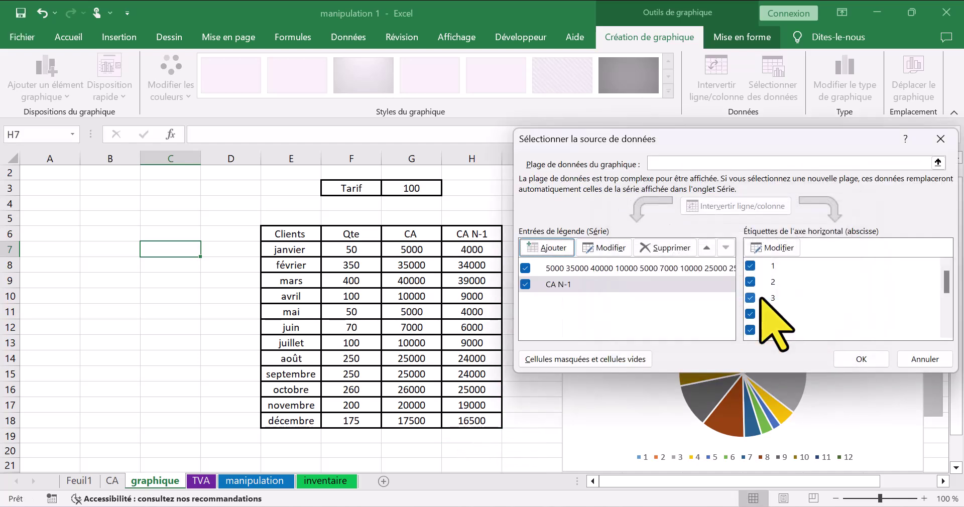
- Set the pie chart's category labels to the months in E7:E18 and delete the chart title
{"action": "left_click", "coordinate": [773, 248]}
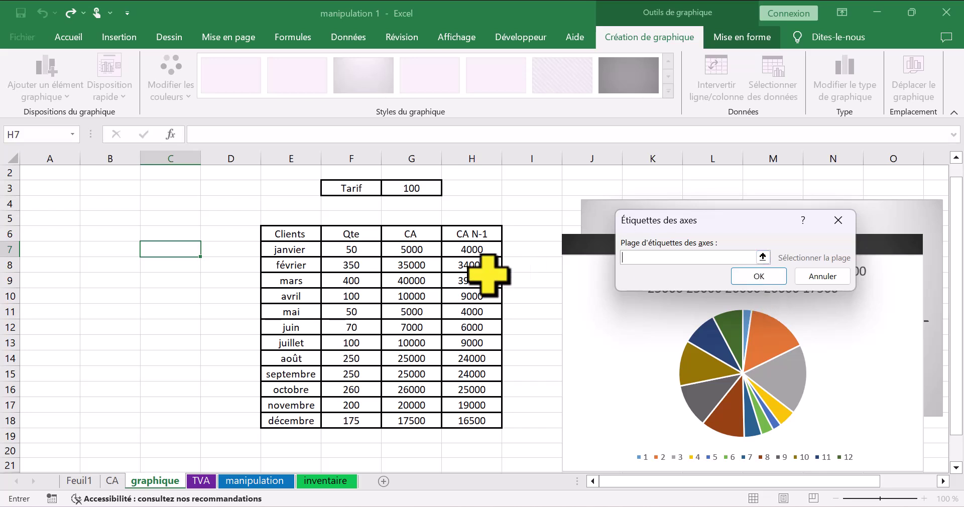
{"action": "left_click_drag", "start_coordinate": [304, 251], "coordinate": [294, 419]}
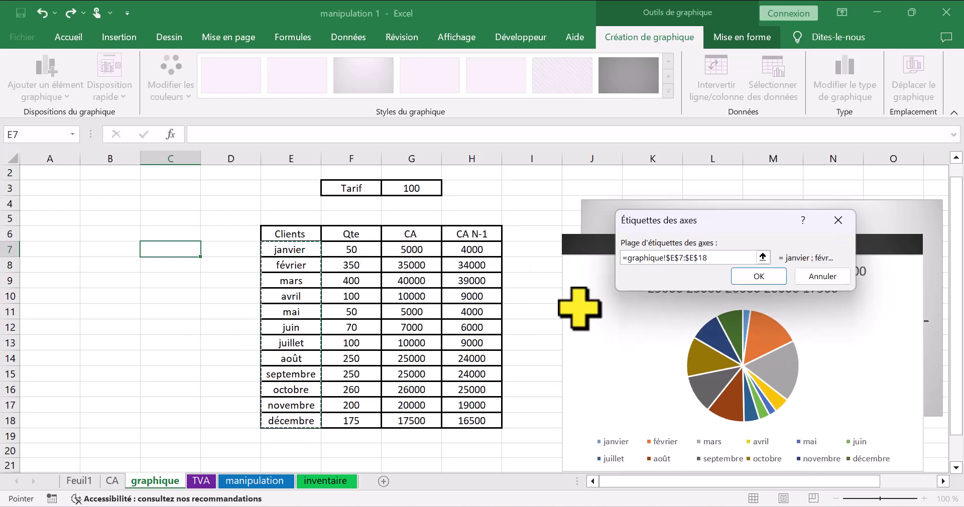
{"action": "left_click", "coordinate": [759, 276]}
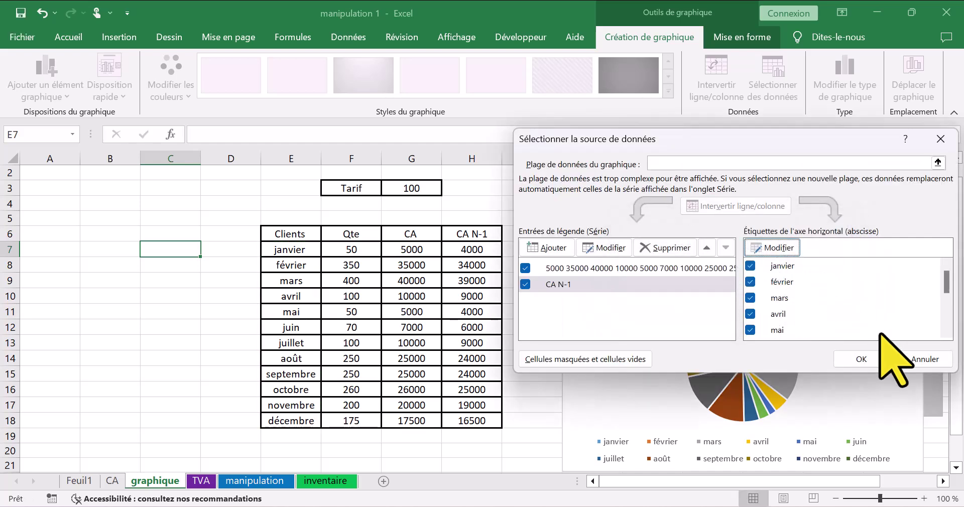
{"action": "left_click", "coordinate": [861, 359]}
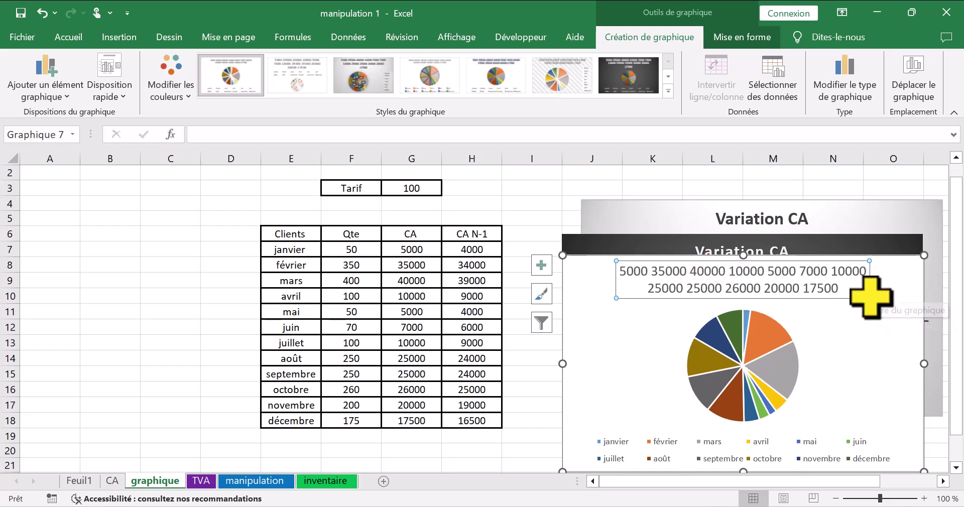
{"action": "key", "text": "Delete"}
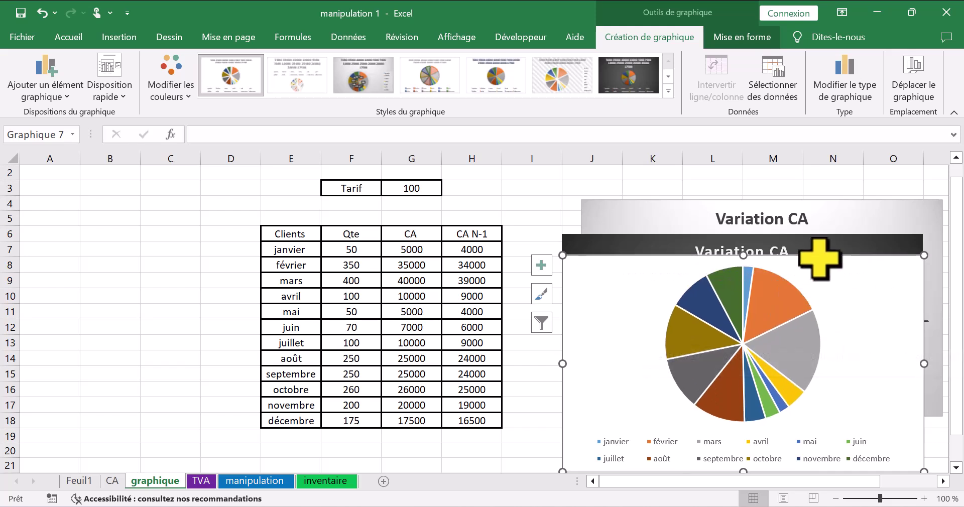
- Move the pie chart up over the CA columns of the table and apply the dark-background chart style
{"action": "left_click_drag", "start_coordinate": [820, 259], "coordinate": [654, 194]}
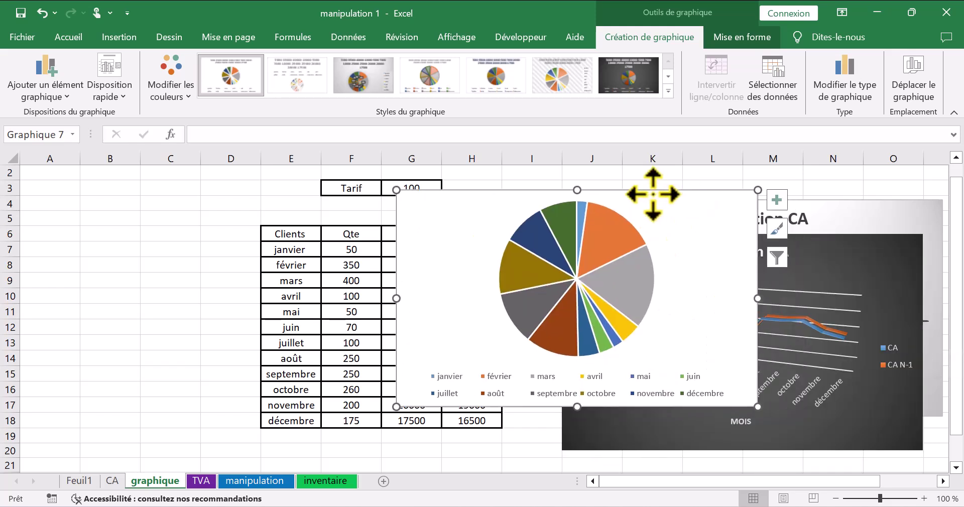
{"action": "left_click", "coordinate": [630, 77]}
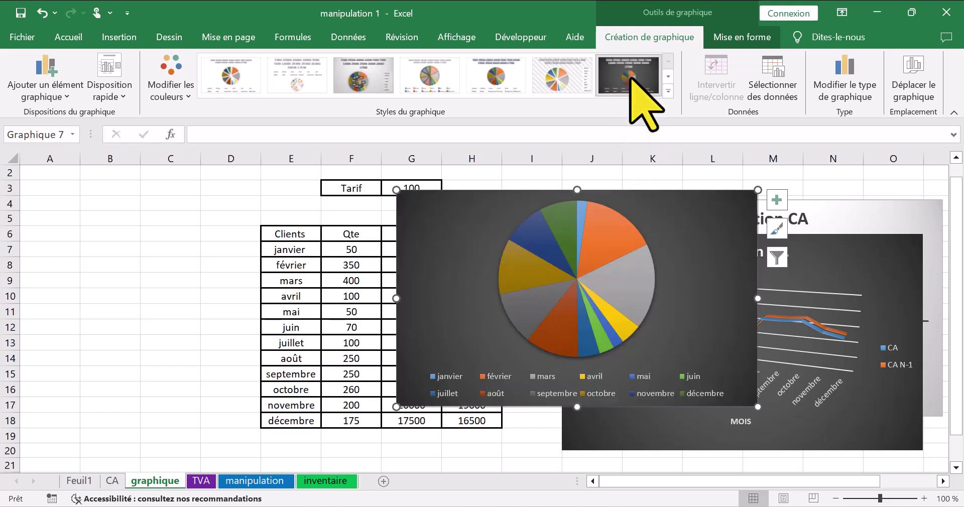
- Convert the pie chart to a 3D pie and pull the mars slice outward from the centre
{"action": "left_click", "coordinate": [118, 38]}
{"action": "left_click", "coordinate": [309, 93]}
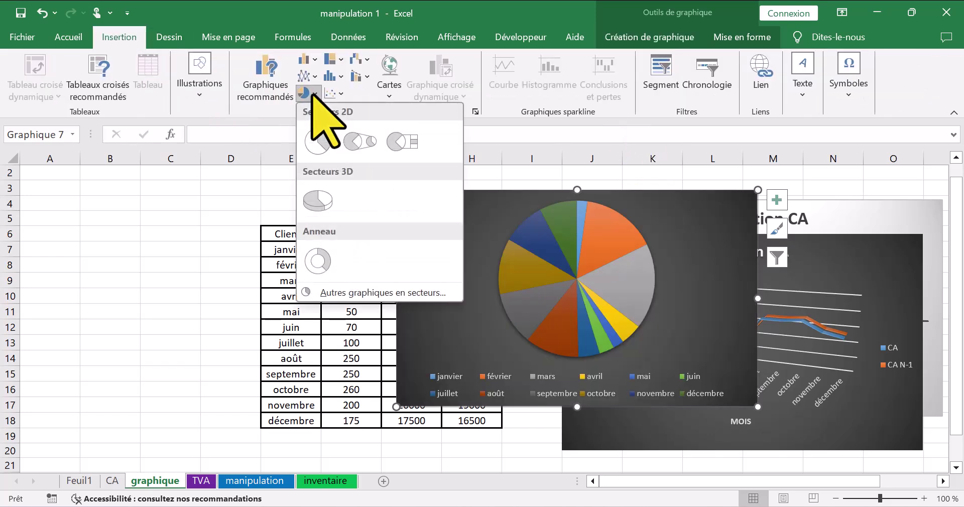
{"action": "left_click", "coordinate": [319, 199]}
{"action": "left_click_drag", "start_coordinate": [690, 261], "coordinate": [704, 268]}
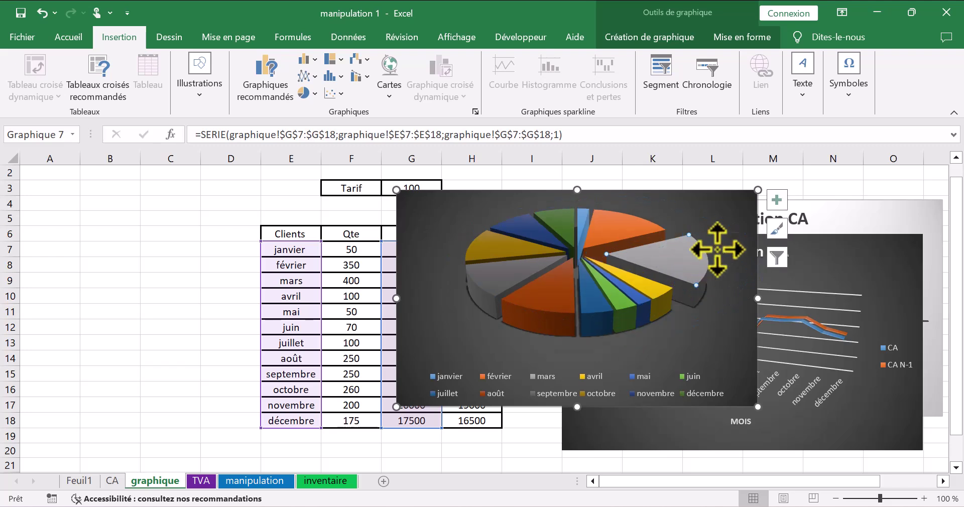
- Add a chart title and data labels to the 3D pie chart
{"action": "left_click", "coordinate": [776, 200]}
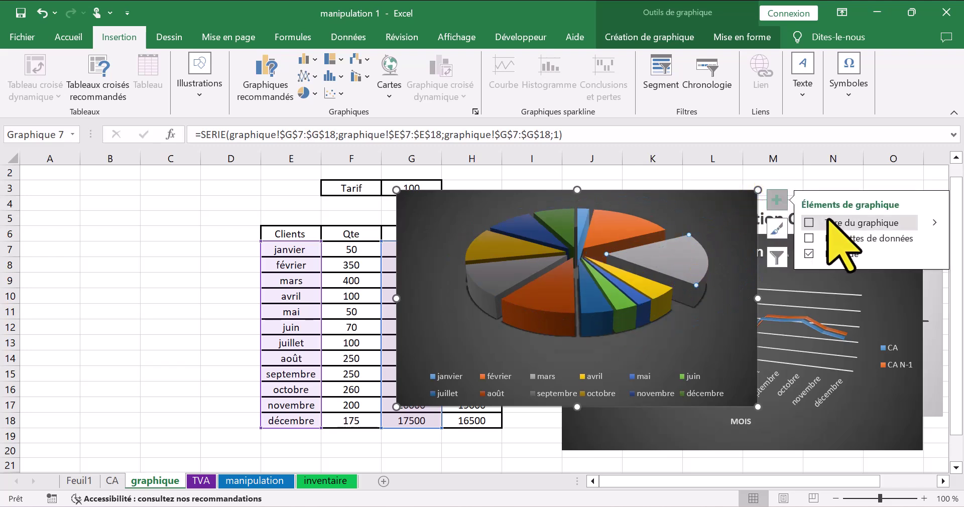
{"action": "left_click", "coordinate": [819, 222]}
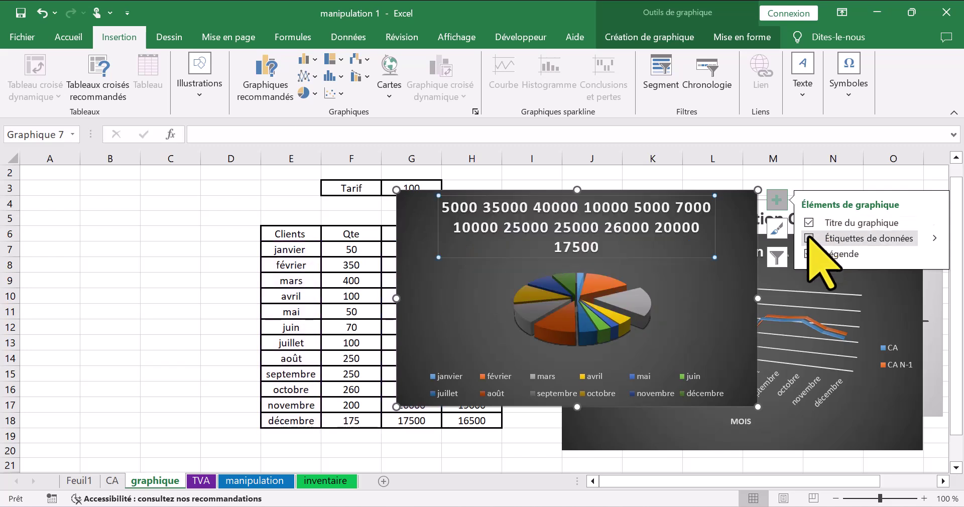
{"action": "left_click", "coordinate": [809, 238]}
- Replace the pie chart's title text with Variation CA
{"action": "triple_click", "coordinate": [602, 236]}
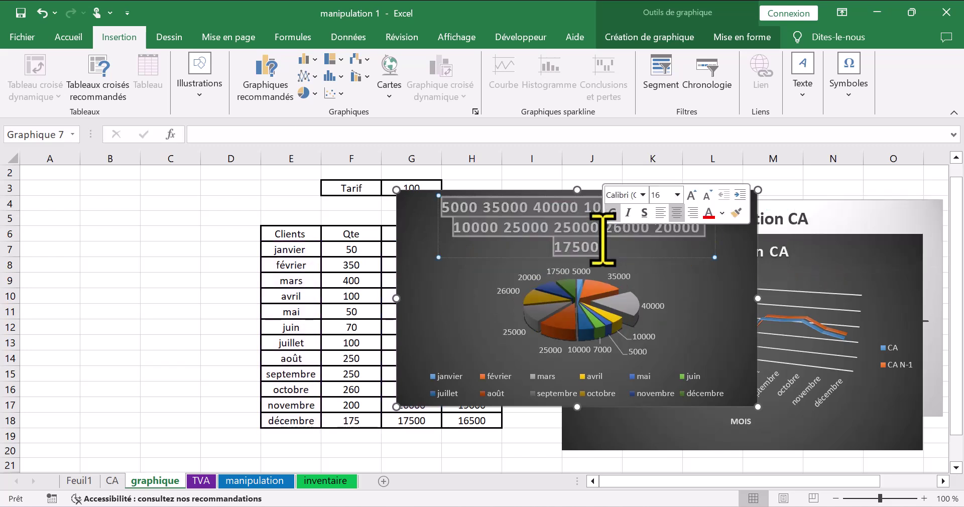
{"action": "type", "text": "Var"}
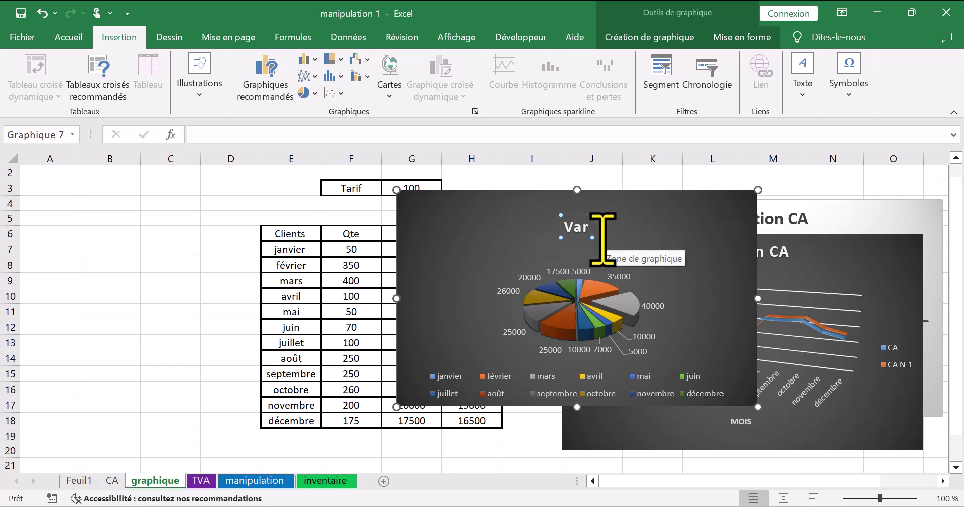
{"action": "type", "text": "iati"}
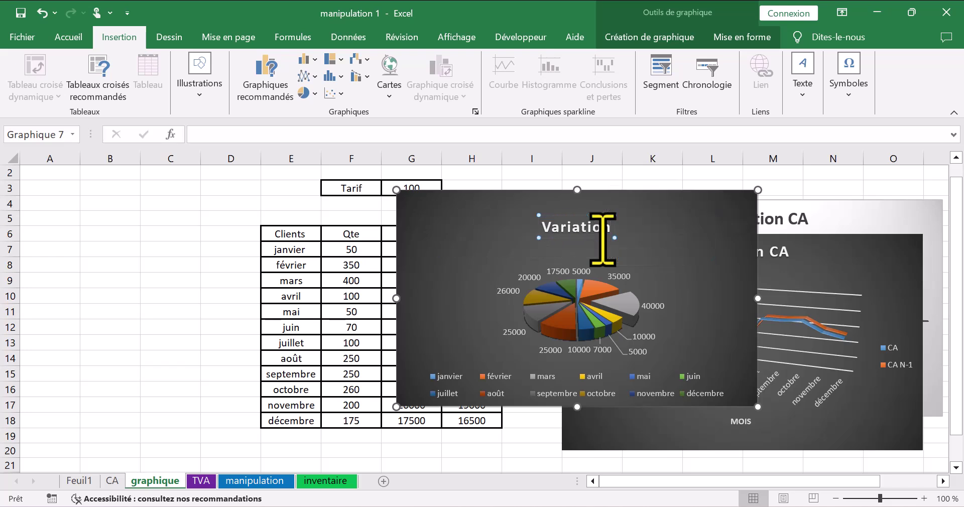
{"action": "type", "text": "on"}
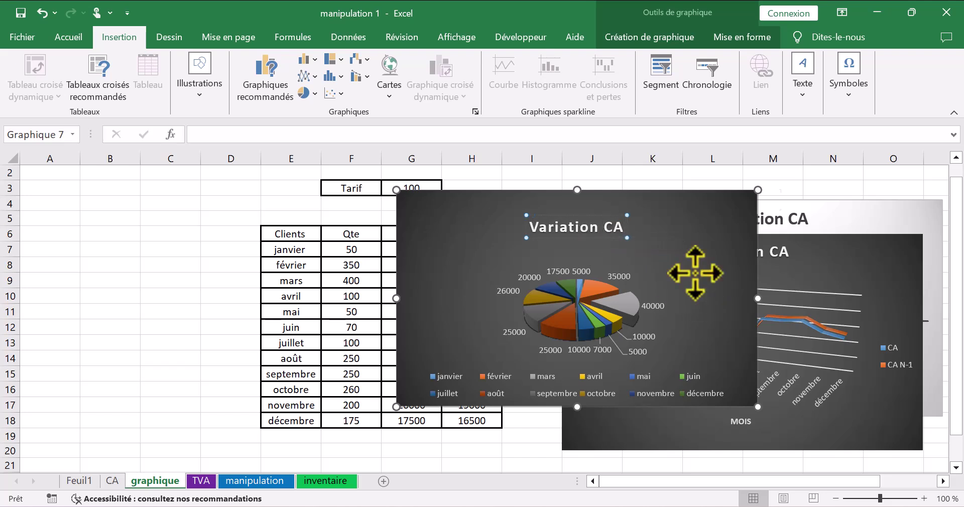
{"action": "left_click", "coordinate": [656, 211]}
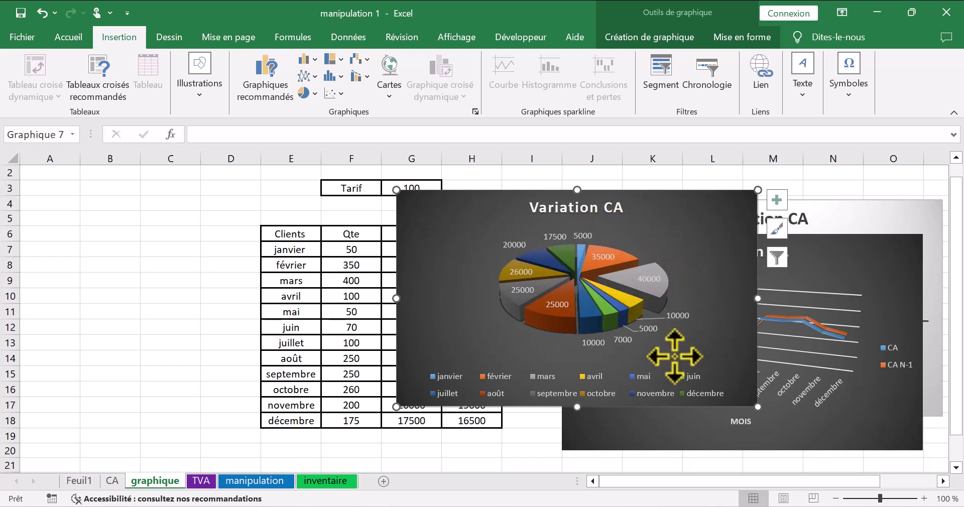
- Place the pie chart's legend to the right of the pie and its data labels at the outside edge (Bord extérieur)
{"action": "left_click", "coordinate": [776, 200]}
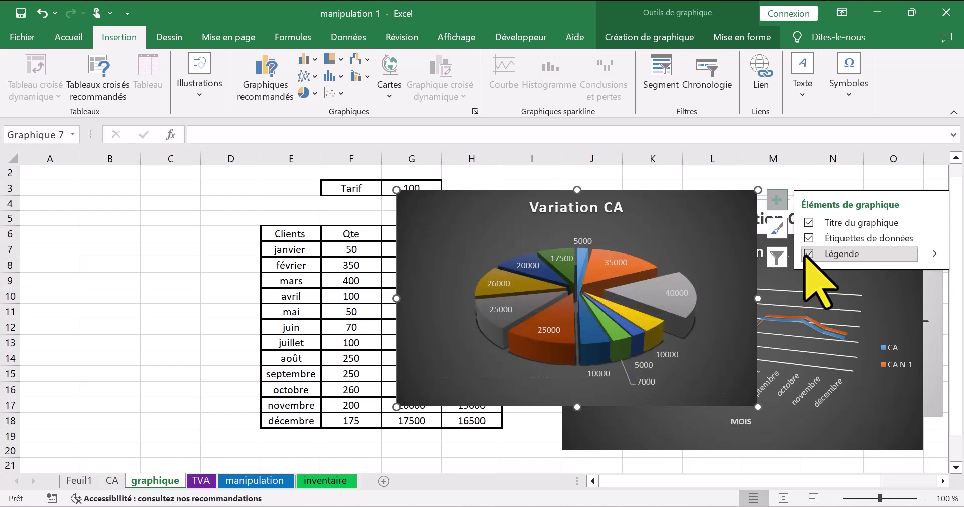
{"action": "left_click", "coordinate": [808, 253]}
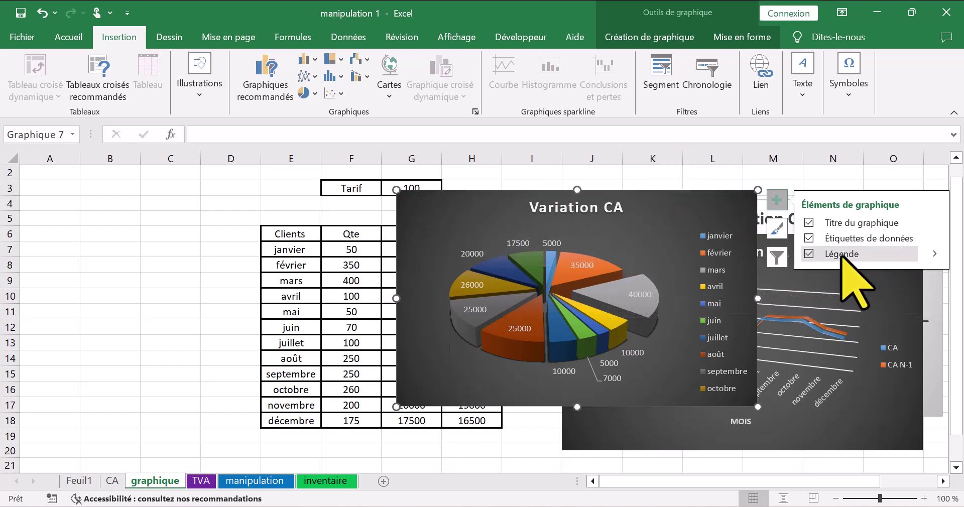
{"action": "left_click", "coordinate": [935, 238]}
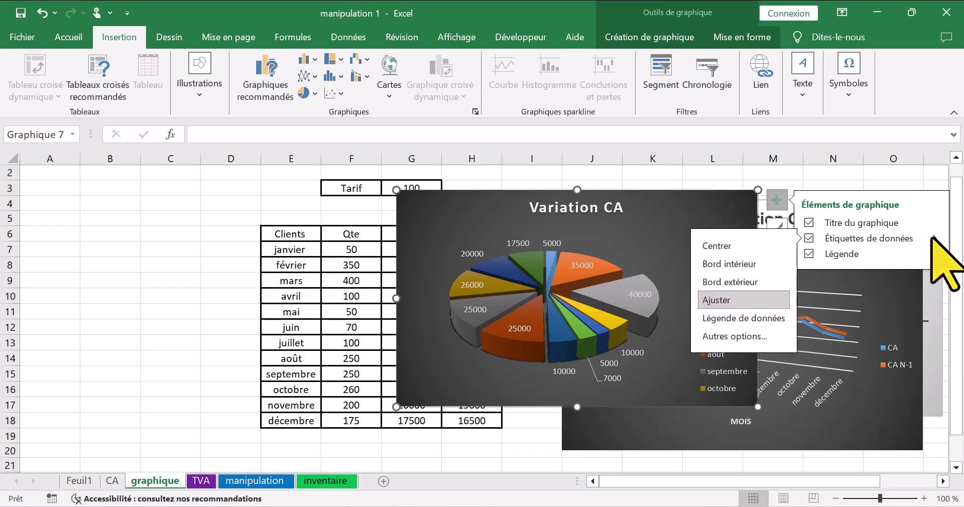
{"action": "left_click", "coordinate": [736, 282]}
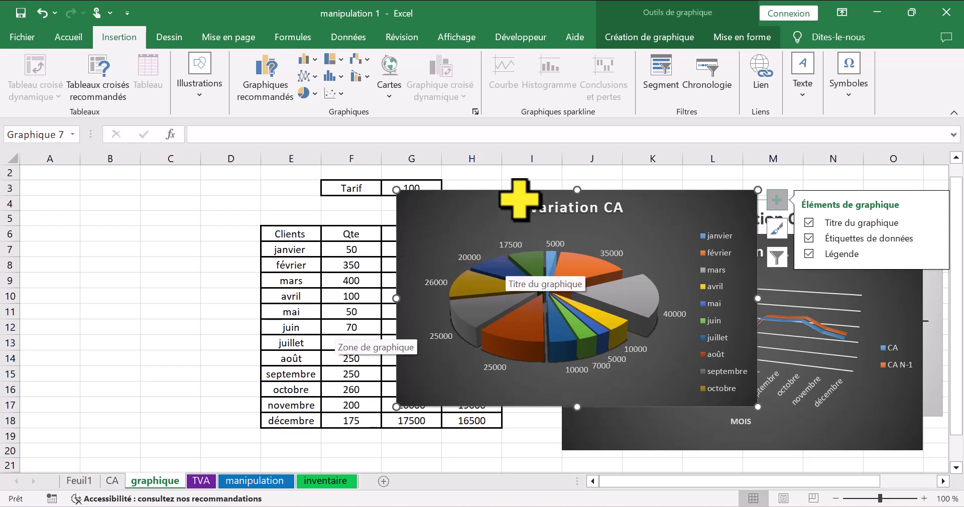
{"action": "left_click_drag", "start_coordinate": [525, 204], "coordinate": [488, 220]}
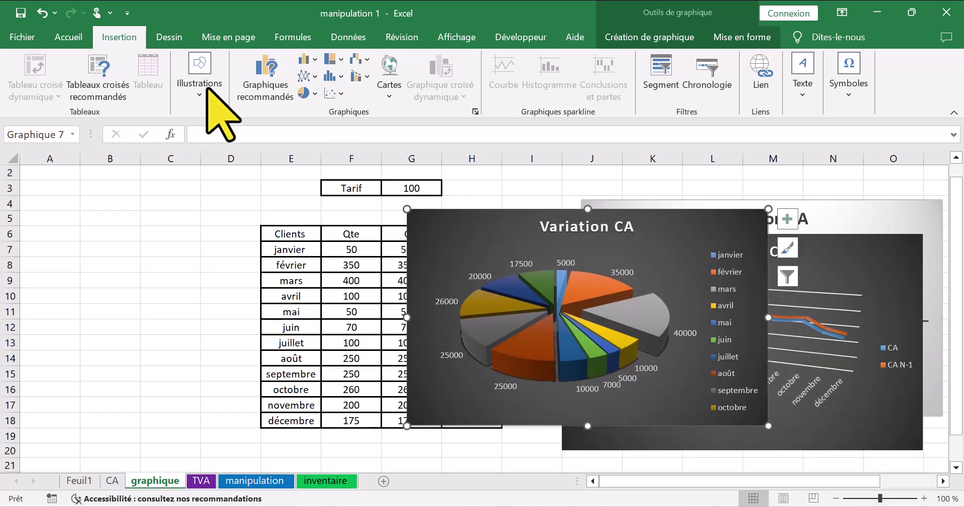
{"action": "left_click", "coordinate": [307, 94]}
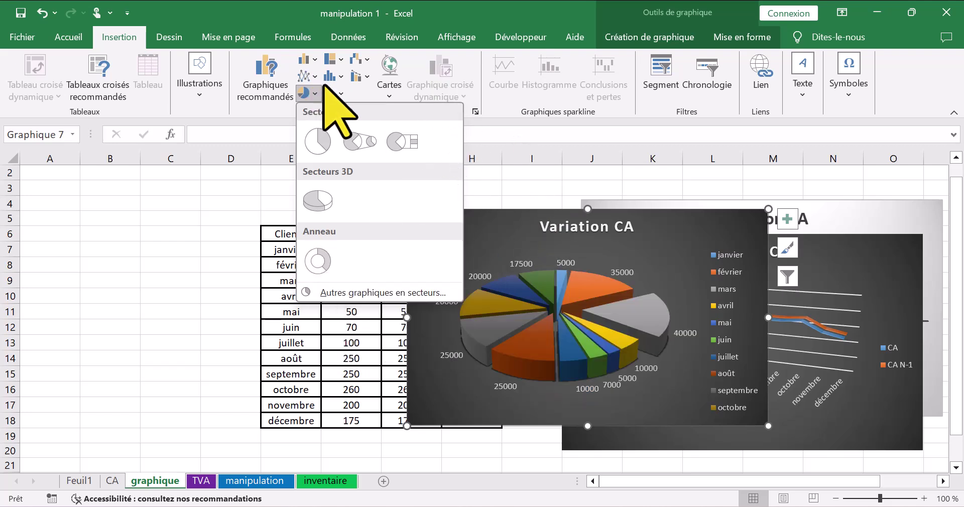
{"action": "left_click", "coordinate": [308, 93]}
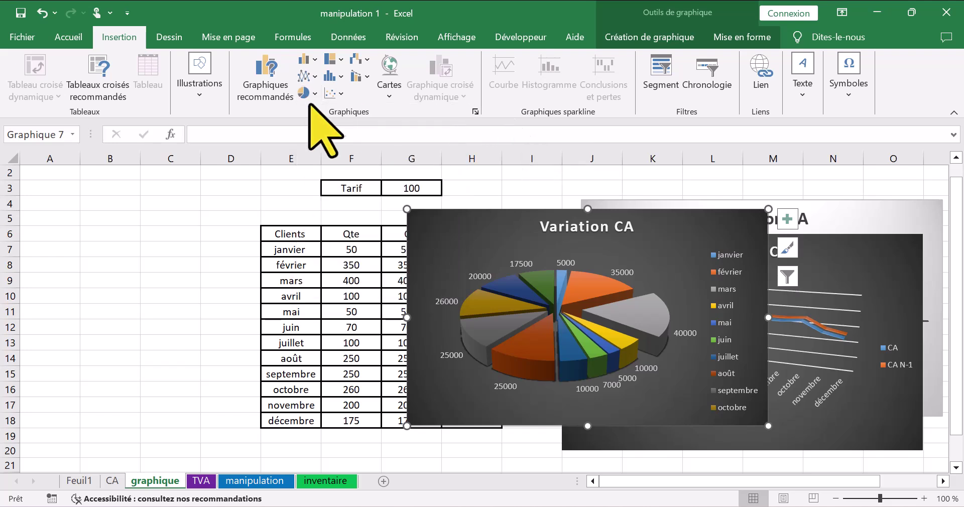
{"action": "left_click", "coordinate": [360, 77]}
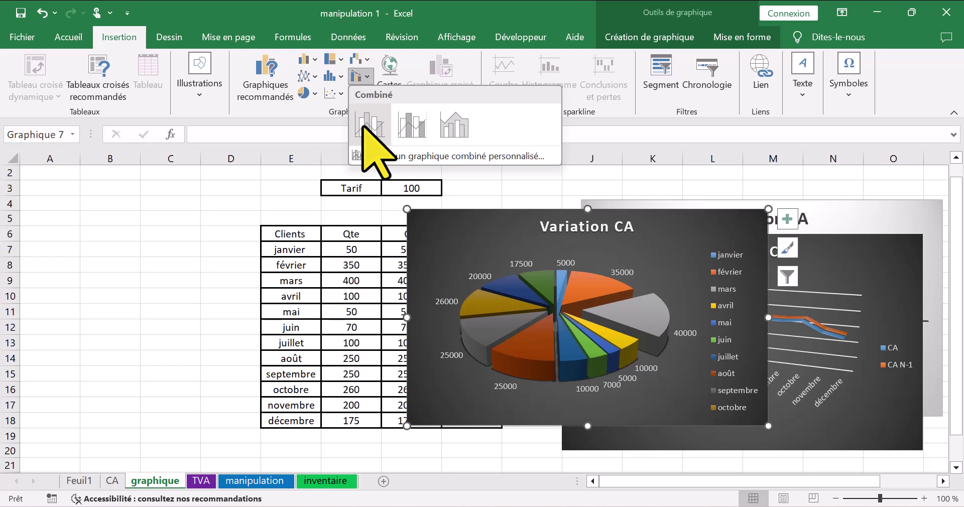
{"action": "left_click", "coordinate": [359, 59]}
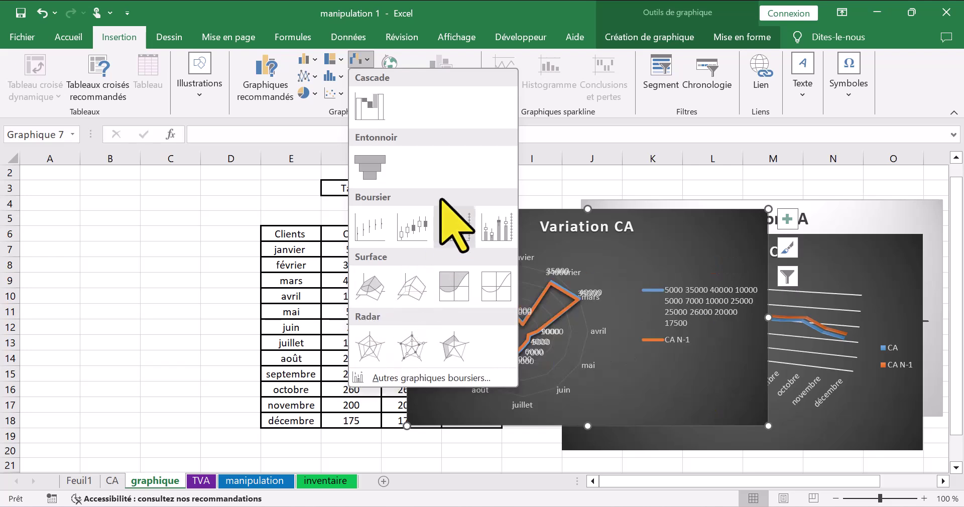
{"action": "left_click", "coordinate": [370, 54]}
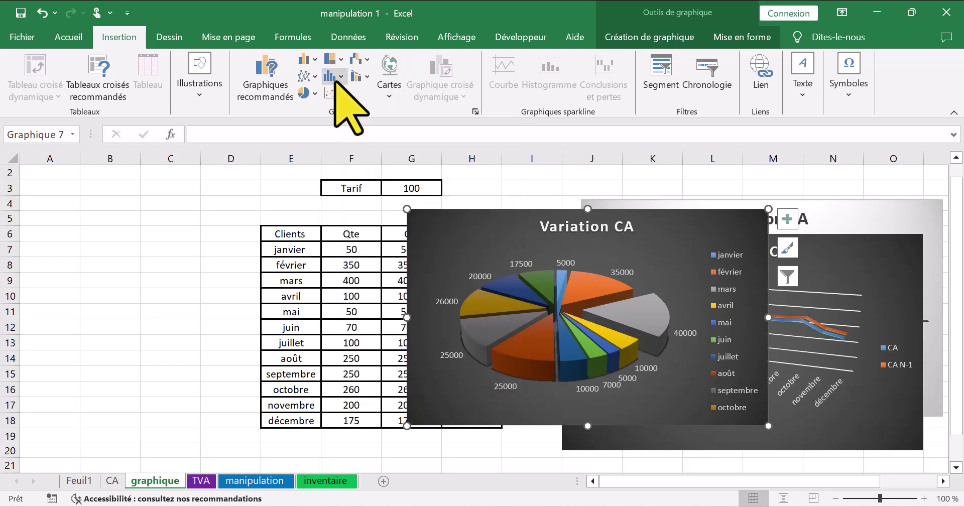
- Save the workbook
{"action": "left_click", "coordinate": [18, 10]}
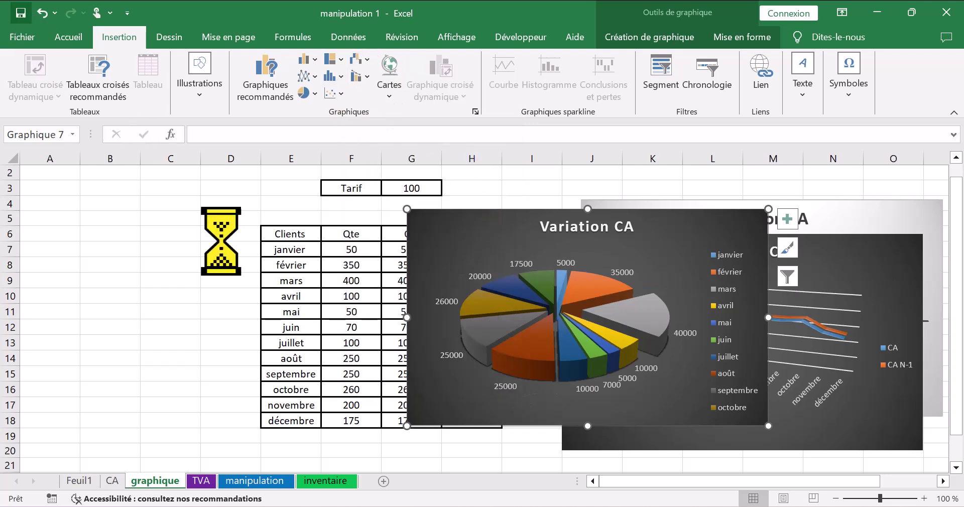
{"action": "left_click", "coordinate": [572, 330]}
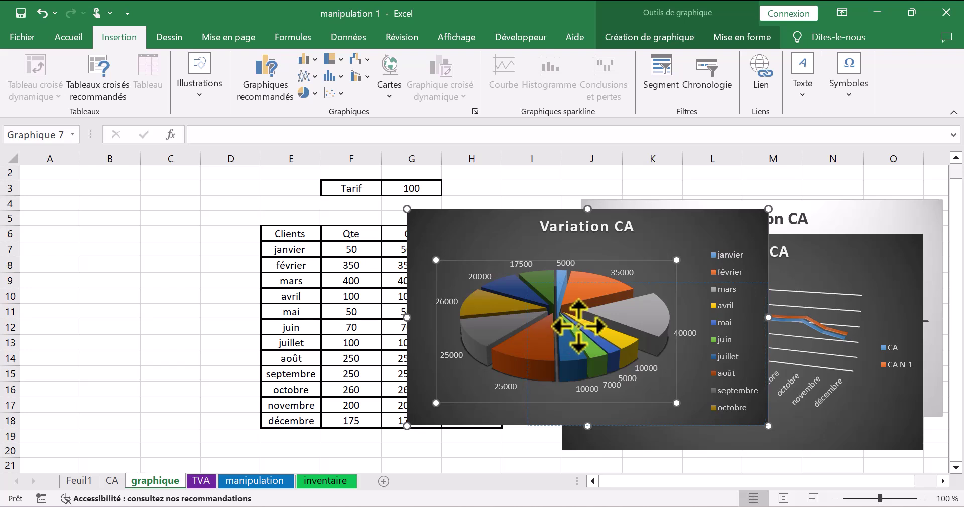
{"action": "left_click_drag", "start_coordinate": [578, 327], "coordinate": [669, 348]}
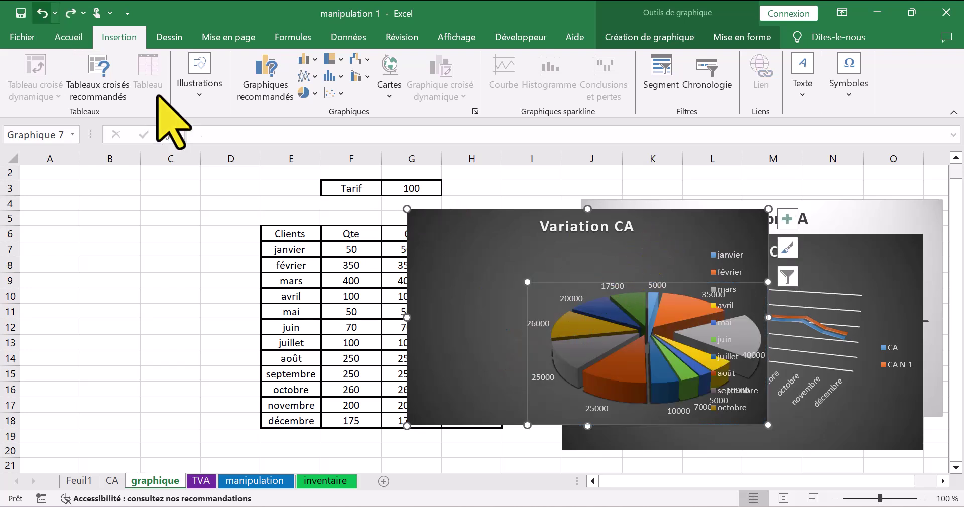
{"action": "key", "text": "ctrl+z"}
- Move the pie chart over columns A to F and pull the line chart away from the column chart, below the table's header
{"action": "left_click_drag", "start_coordinate": [666, 225], "coordinate": [259, 181]}
{"action": "left_click_drag", "start_coordinate": [668, 251], "coordinate": [386, 275]}
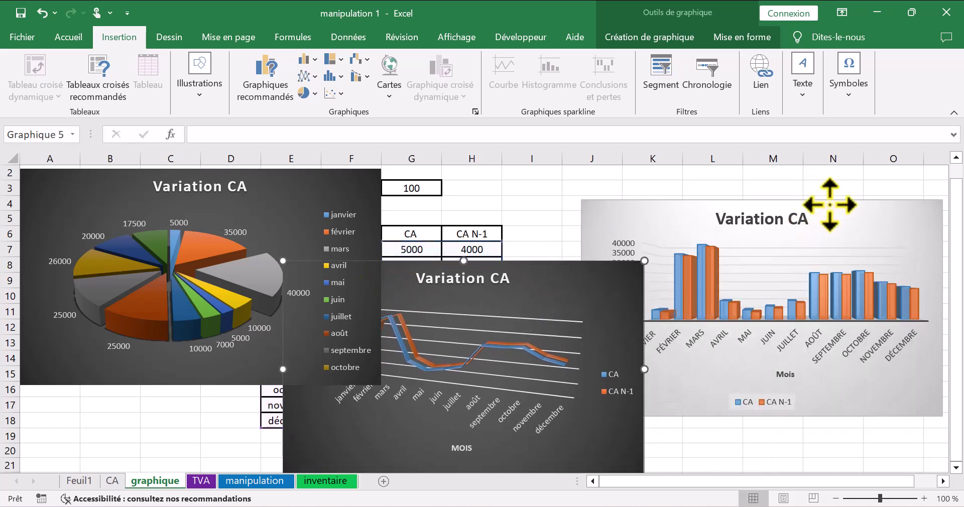
{"action": "scroll", "coordinate": [828, 206], "scroll_direction": "up", "scroll_amount": 1}
{"action": "left_click", "coordinate": [803, 249]}
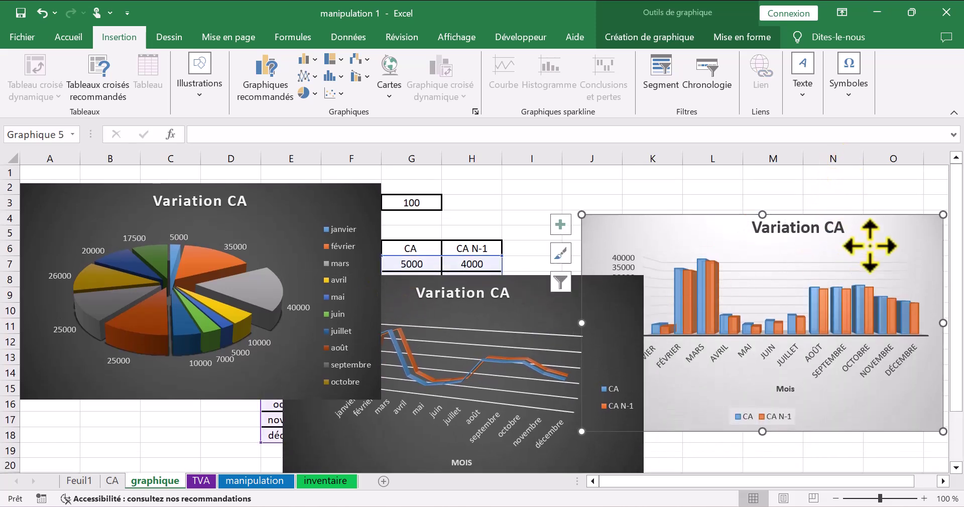
{"action": "left_click", "coordinate": [40, 13]}
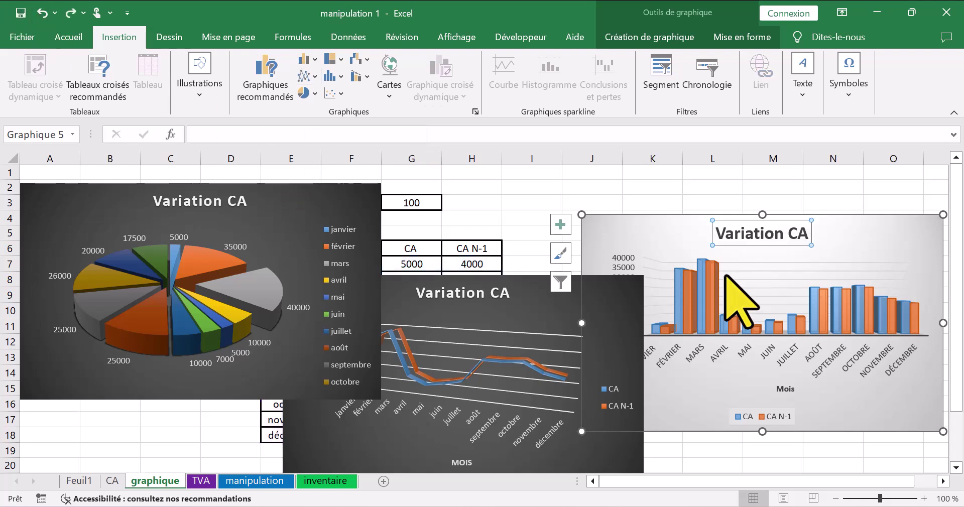
- Move the column chart up to the first rows over columns J to O and the line chart between it and the pie chart
{"action": "left_click_drag", "start_coordinate": [871, 238], "coordinate": [879, 198]}
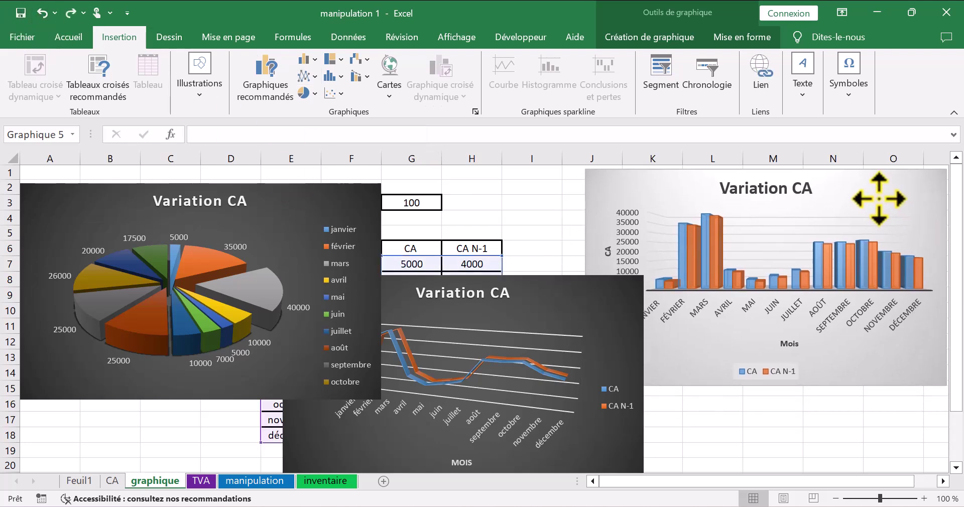
{"action": "left_click", "coordinate": [549, 301]}
{"action": "left_click_drag", "start_coordinate": [551, 301], "coordinate": [643, 268]}
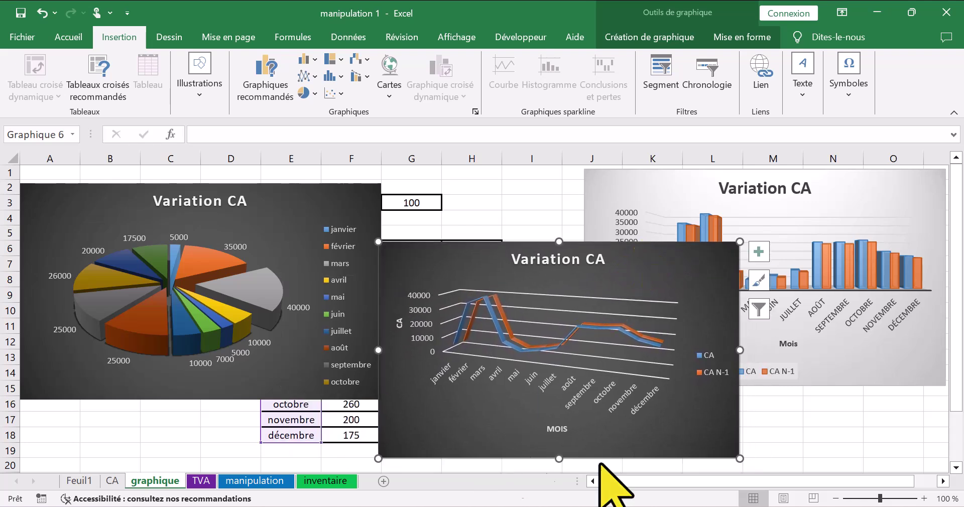